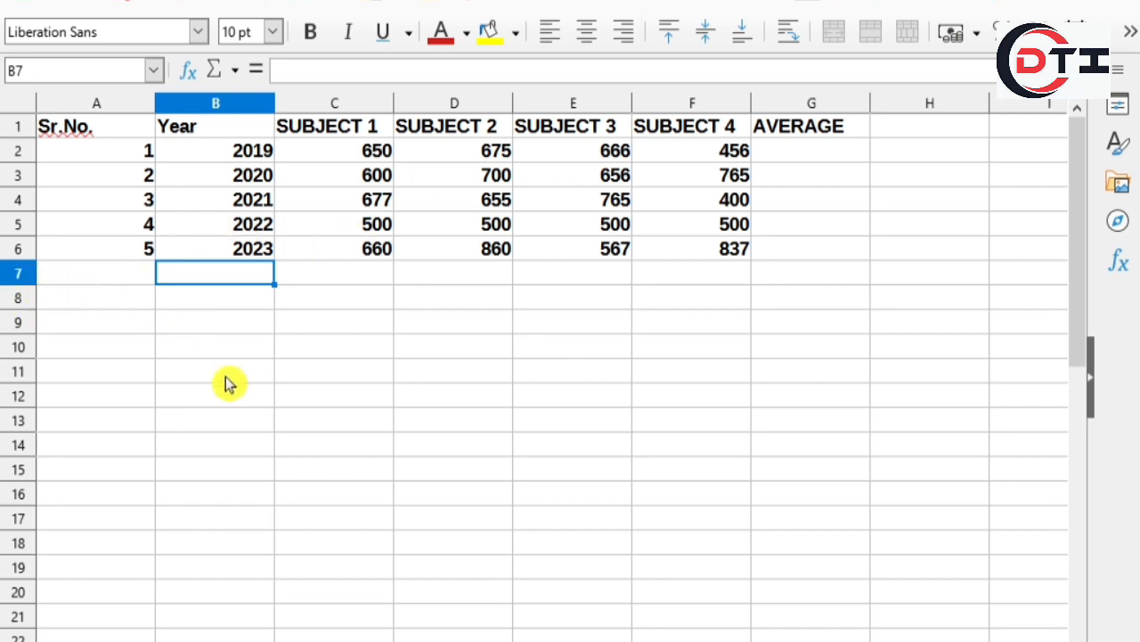
Enter the label "average" in cell B7, below the year 2023
{"action": "scroll", "coordinate": [287, 351], "scroll_direction": "up", "scroll_amount": 1}
{"action": "scroll", "coordinate": [395, 366], "scroll_direction": "up", "scroll_amount": 1}
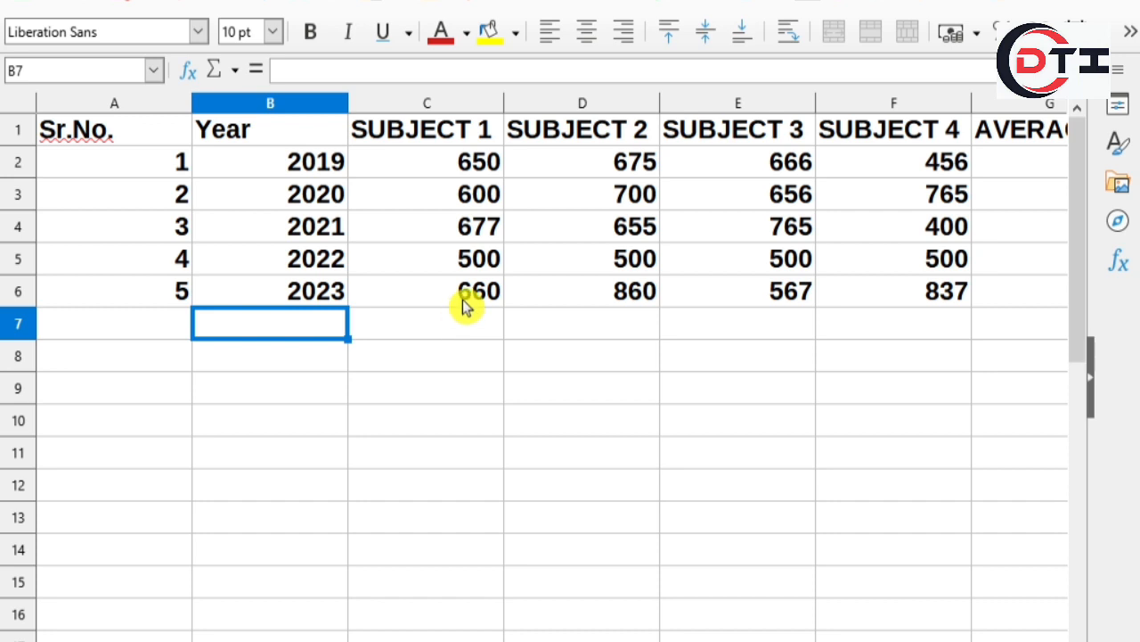
{"action": "type", "text": "av"}
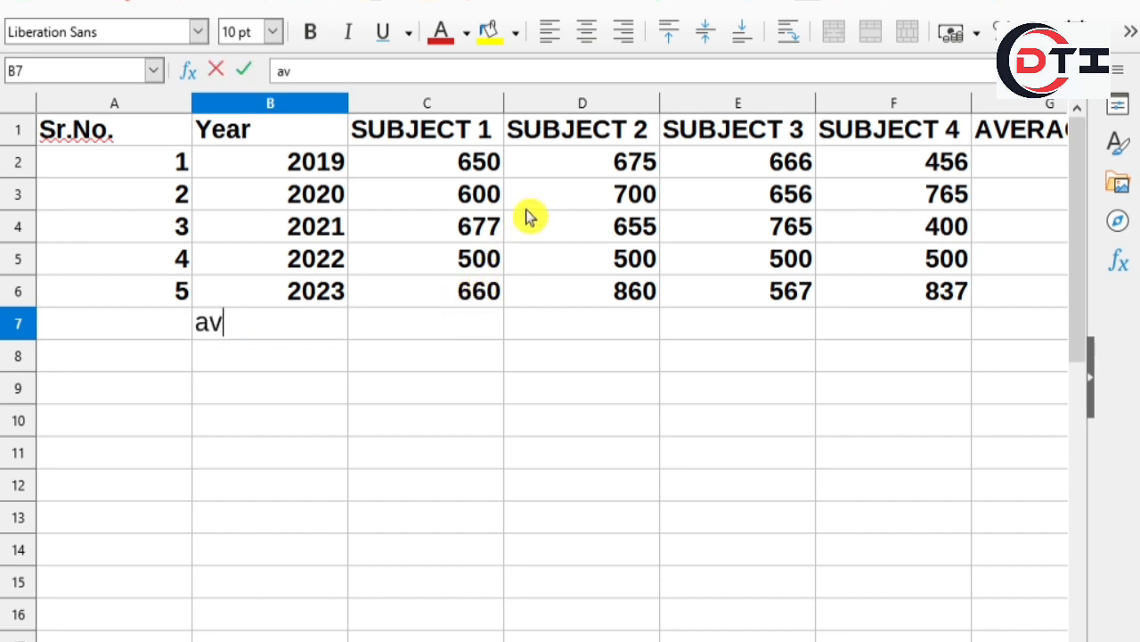
{"action": "type", "text": "erage"}
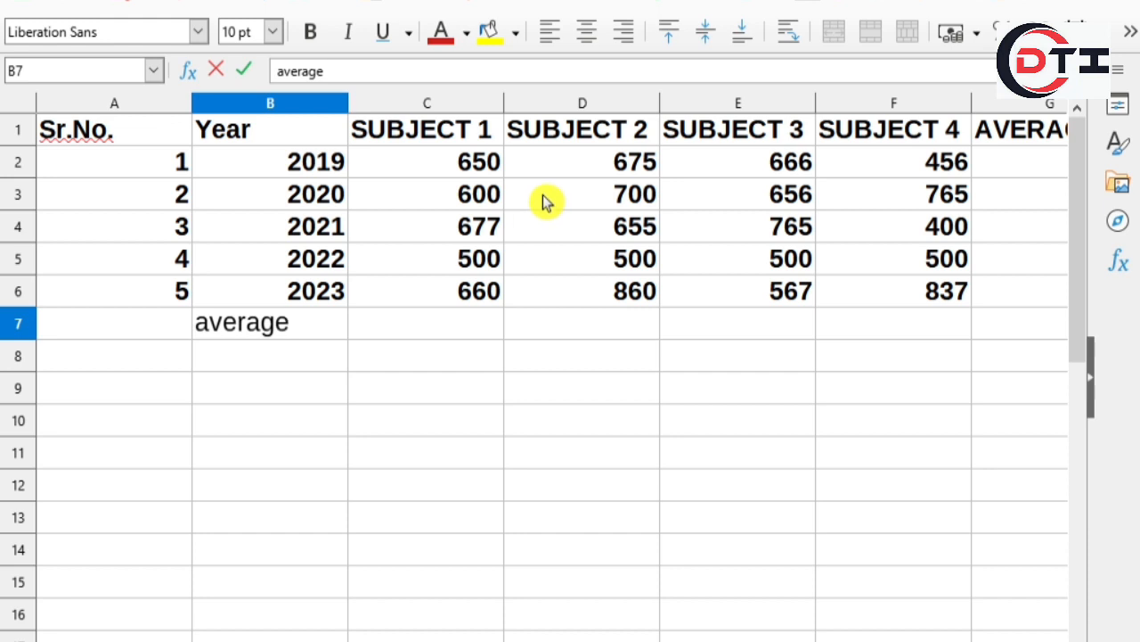
Calculate the SUBJECT 1 average in cell C7 with the formula =average(C2:C6)
{"action": "left_click", "coordinate": [448, 318]}
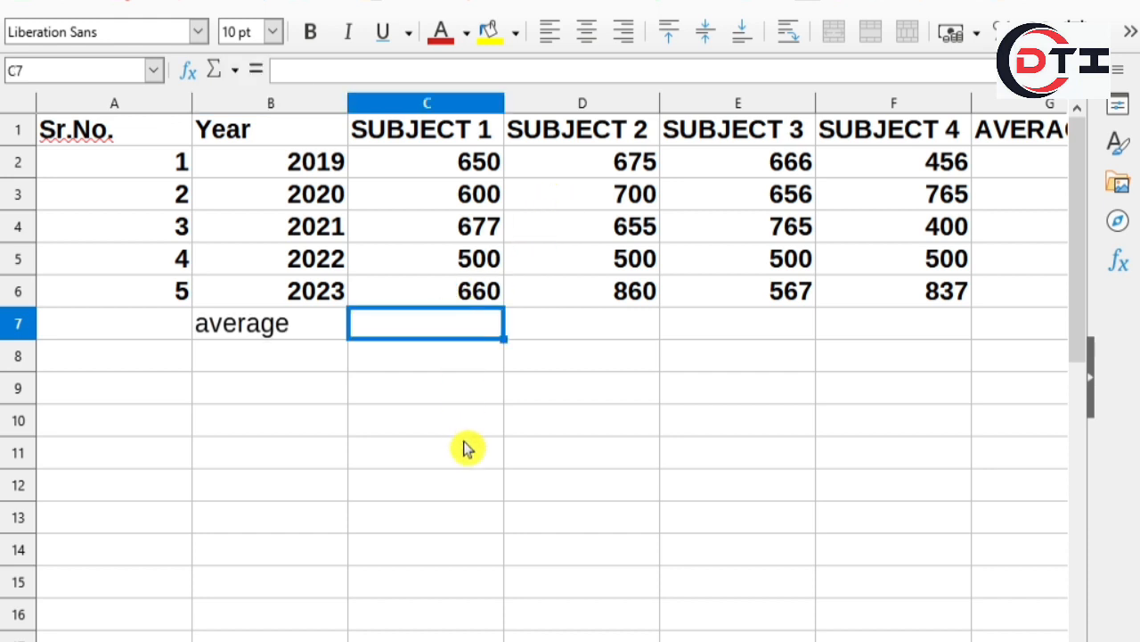
{"action": "type", "text": "="}
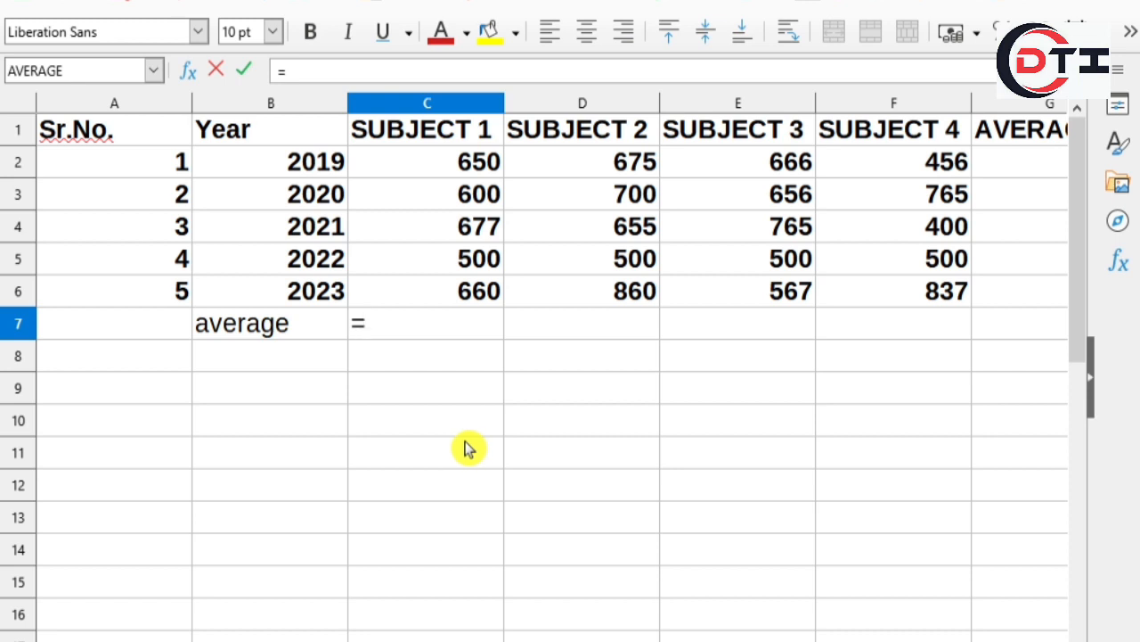
{"action": "type", "text": "a"}
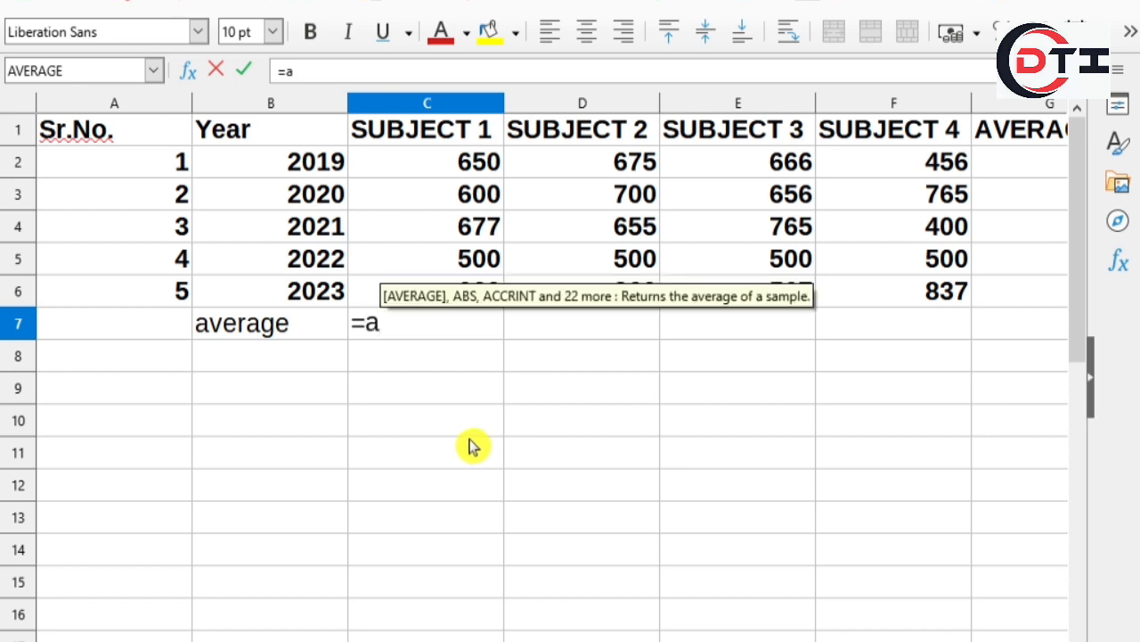
{"action": "type", "text": "vera"}
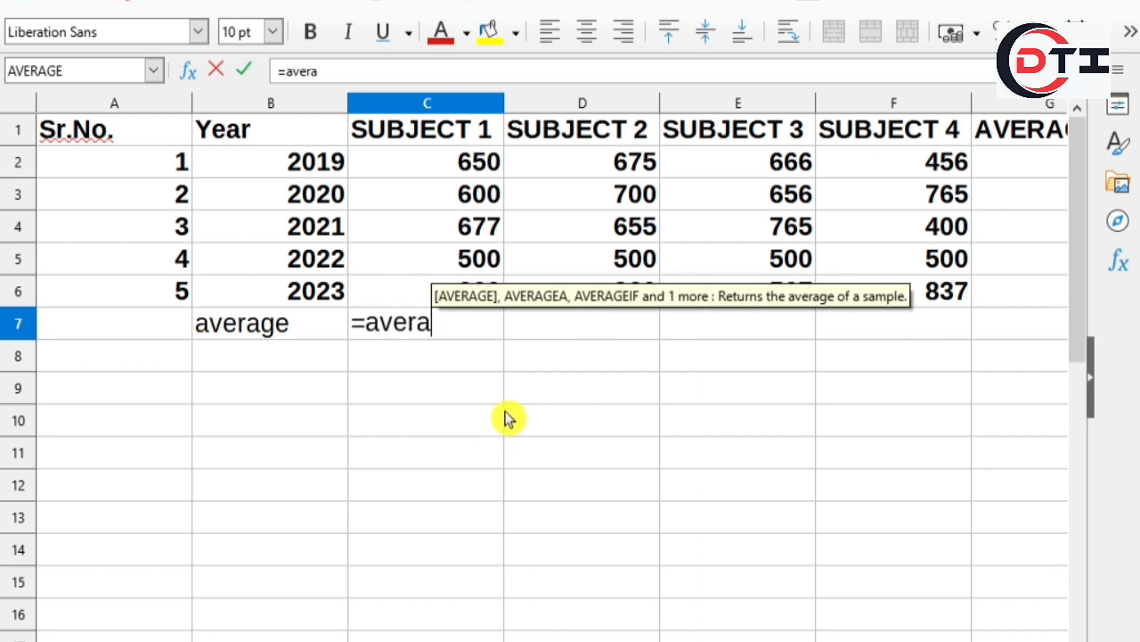
{"action": "key", "text": "BackSpace"}
{"action": "key", "text": "BackSpace"}
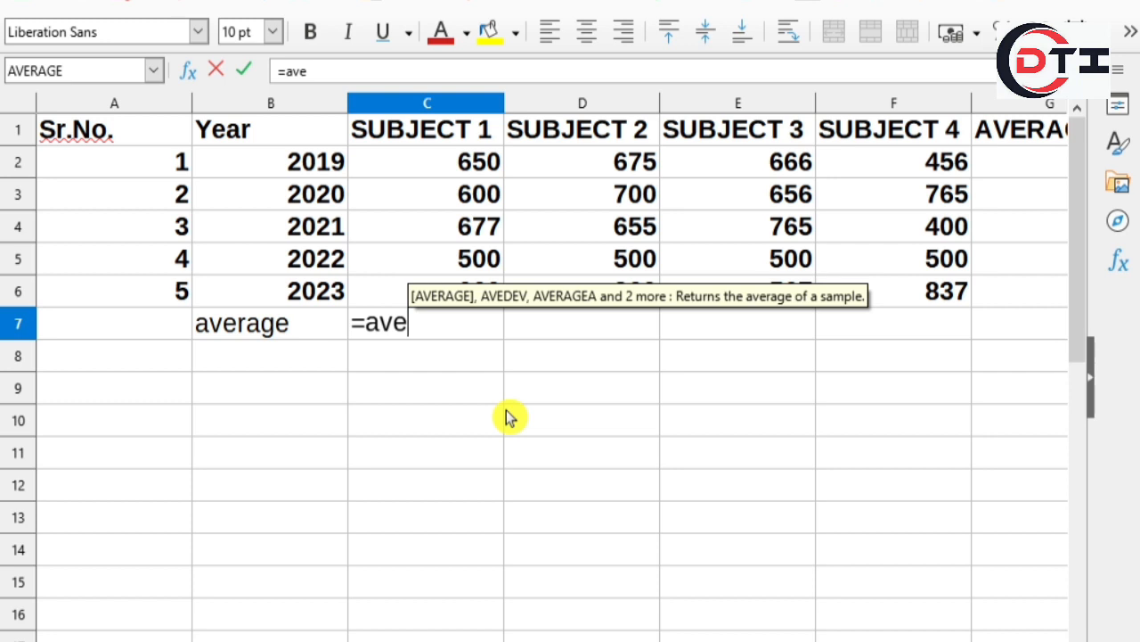
{"action": "type", "text": "ra"}
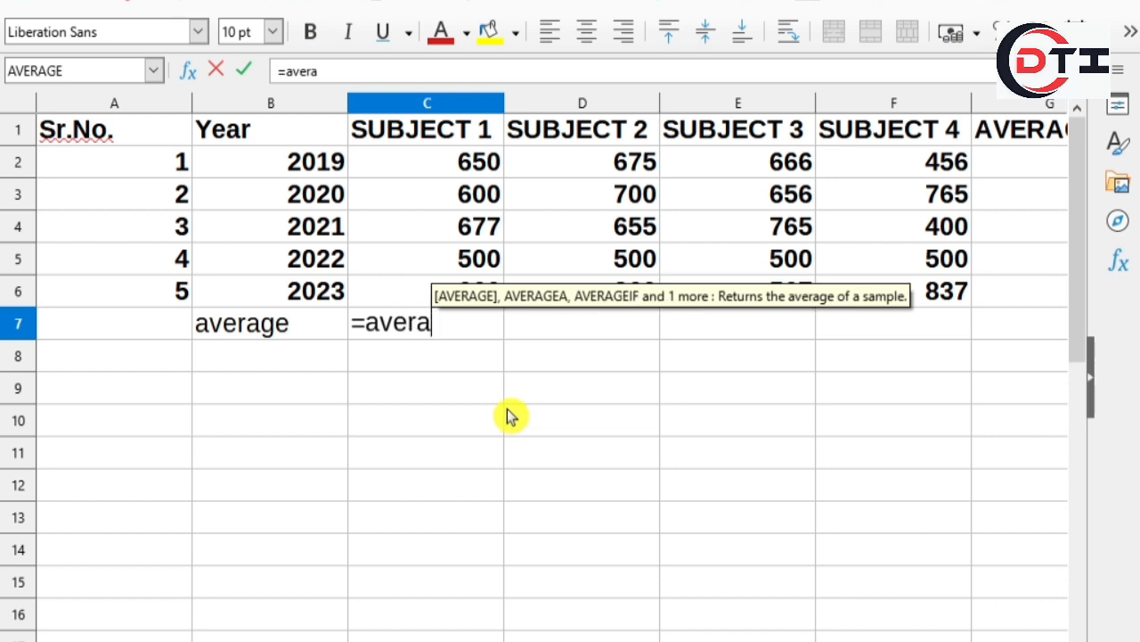
{"action": "type", "text": "ge"}
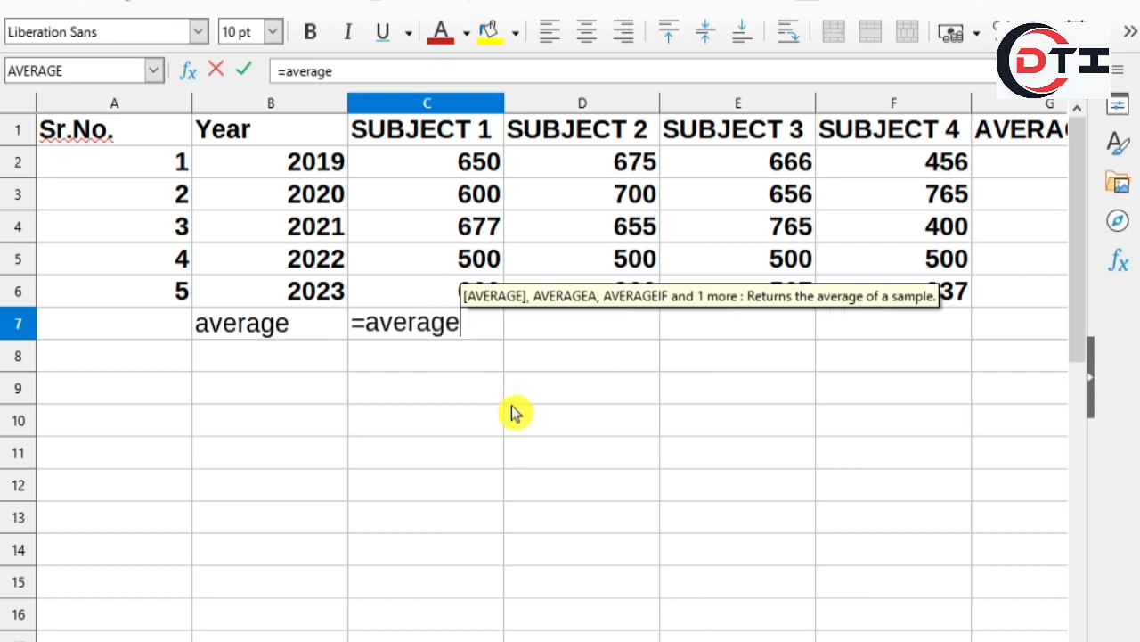
{"action": "type", "text": "("}
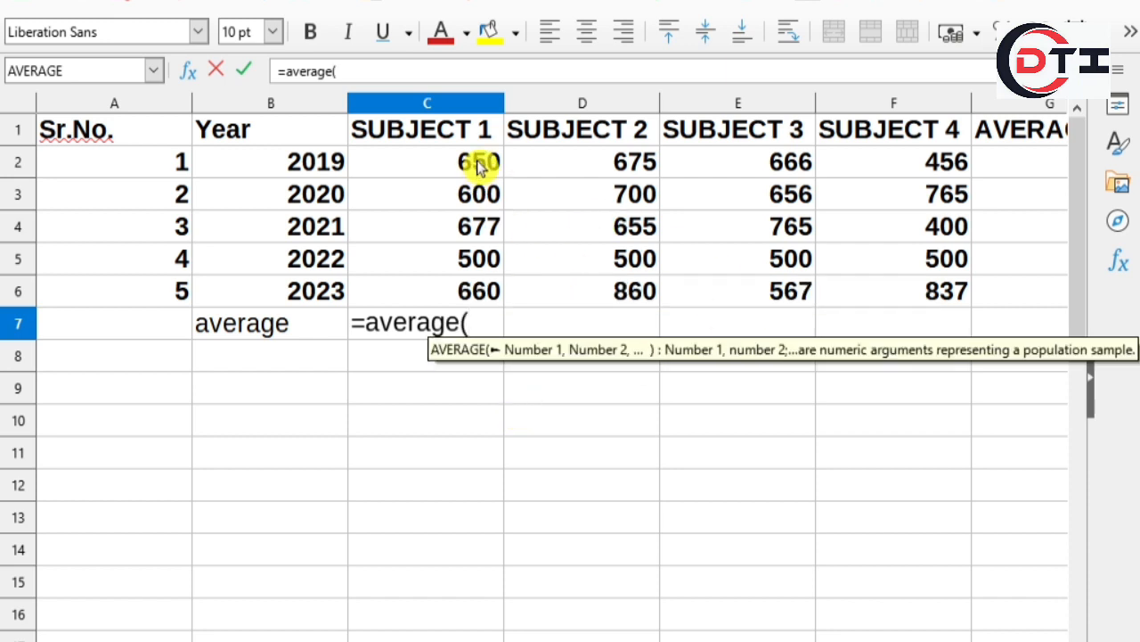
{"action": "left_click_drag", "start_coordinate": [477, 167], "coordinate": [467, 305]}
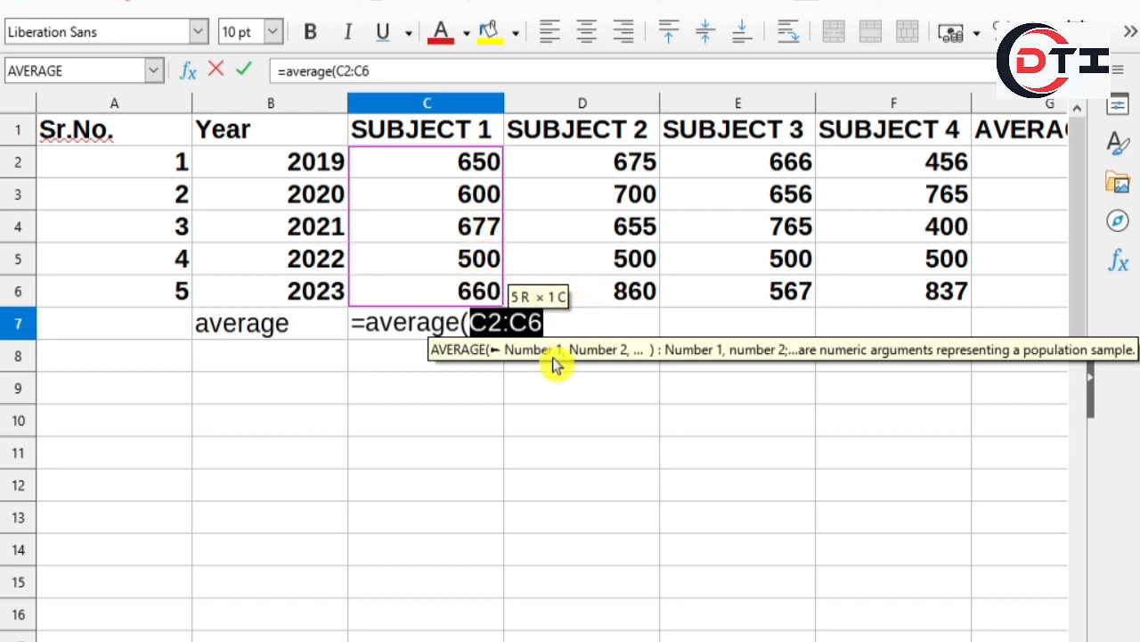
{"action": "type", "text": ")"}
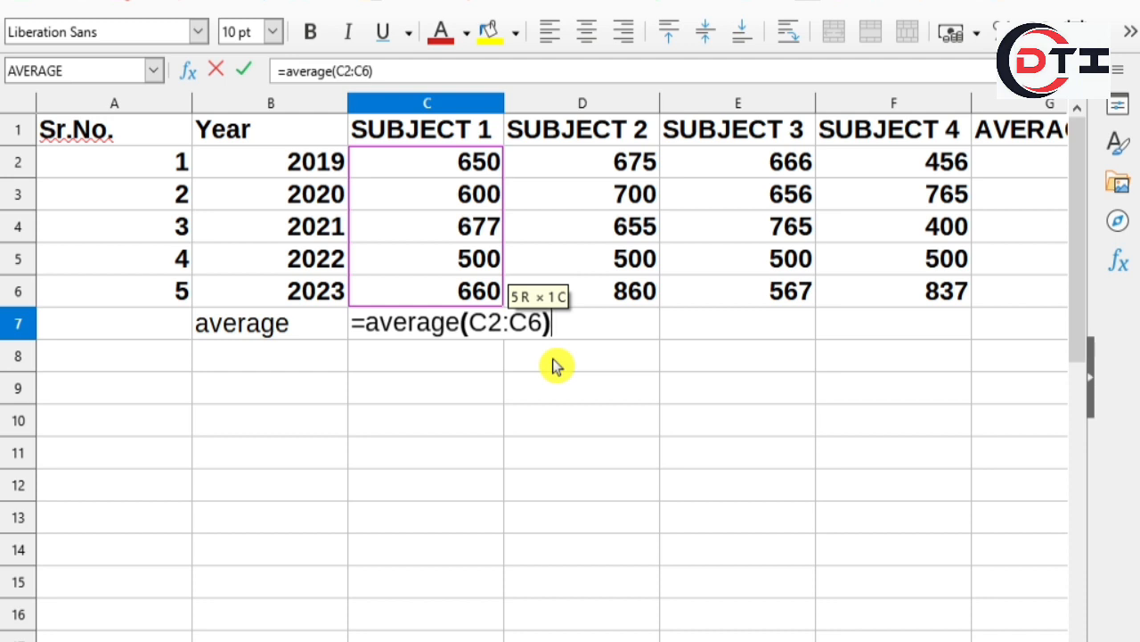
{"action": "key", "text": "Return"}
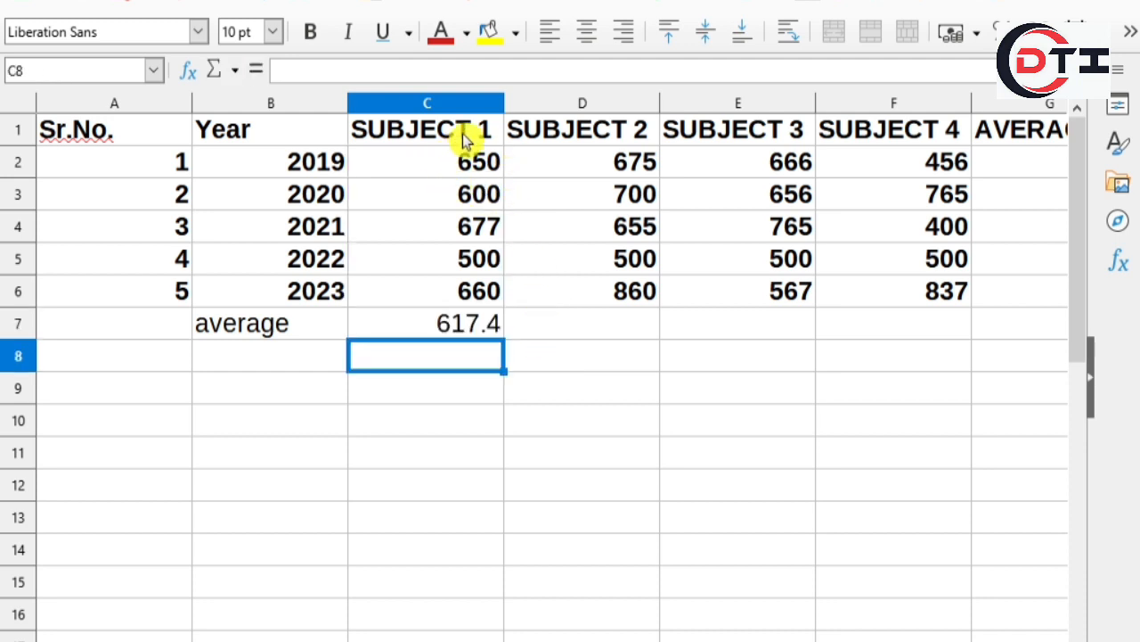
Calculate the SUBJECT 2 average in cell D7 with the formula =average(D2:D6)
{"action": "left_click", "coordinate": [441, 328]}
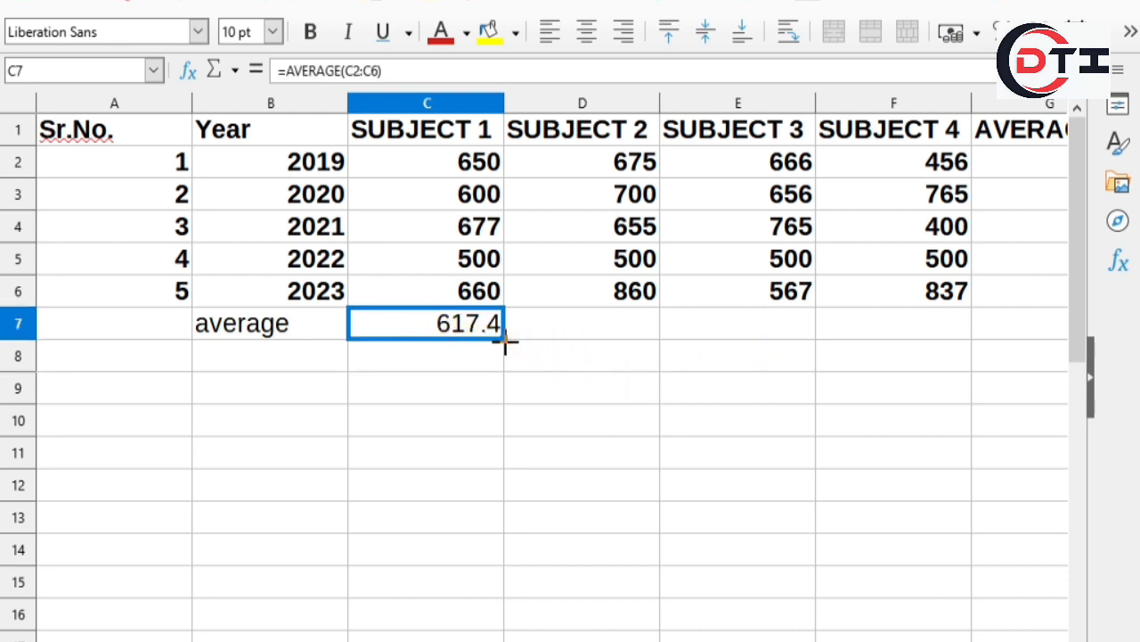
{"action": "left_click", "coordinate": [592, 330]}
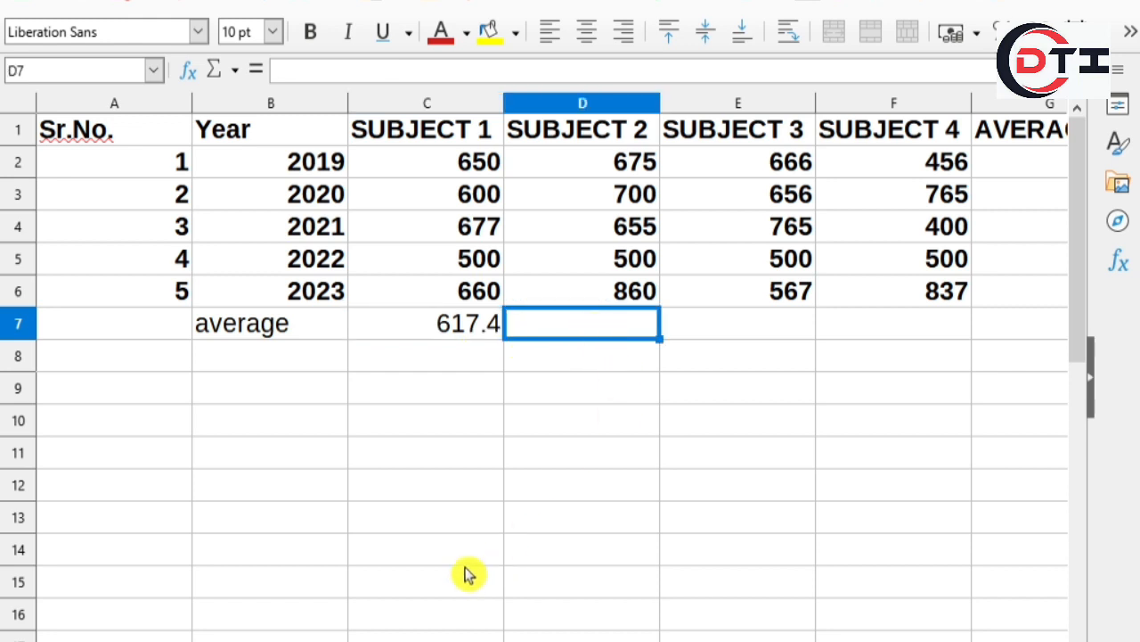
{"action": "type", "text": "="}
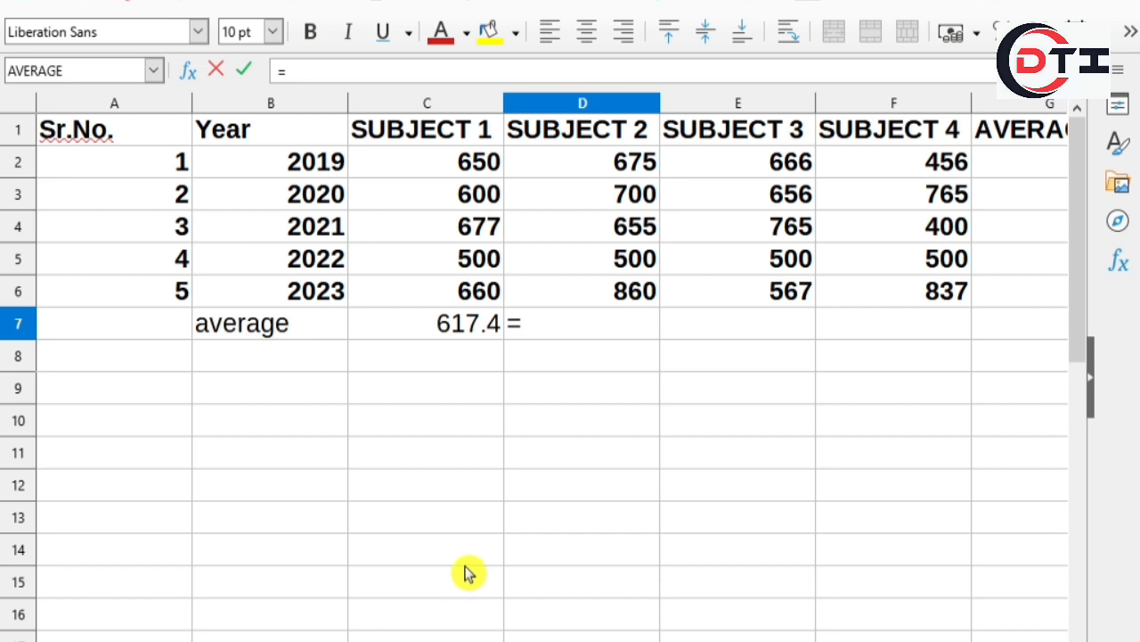
{"action": "type", "text": "averag"}
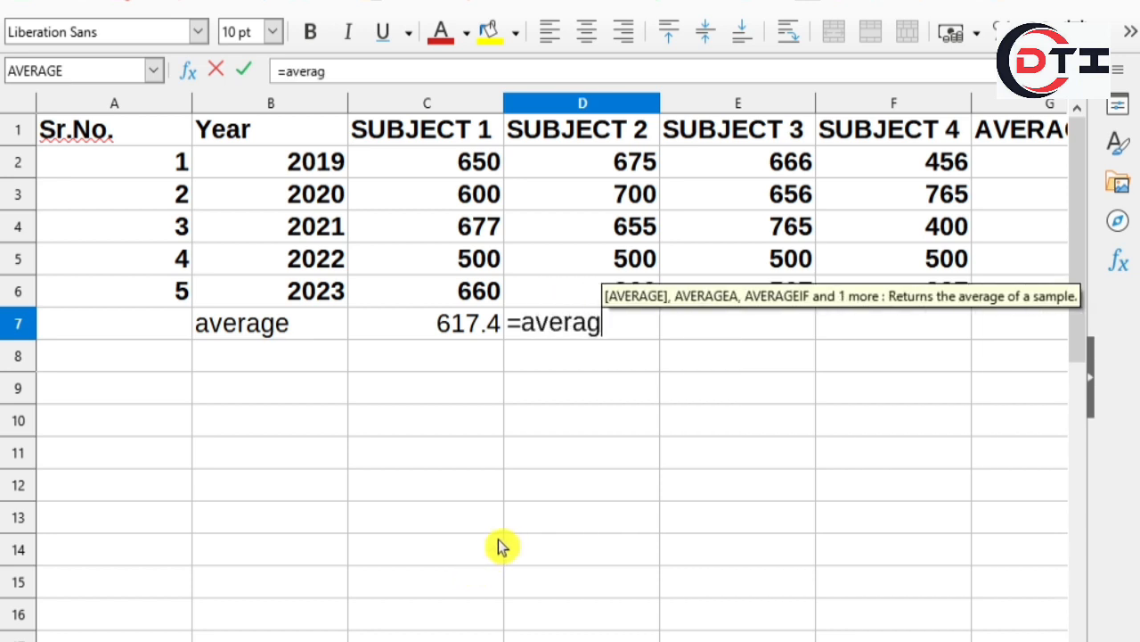
{"action": "type", "text": "e("}
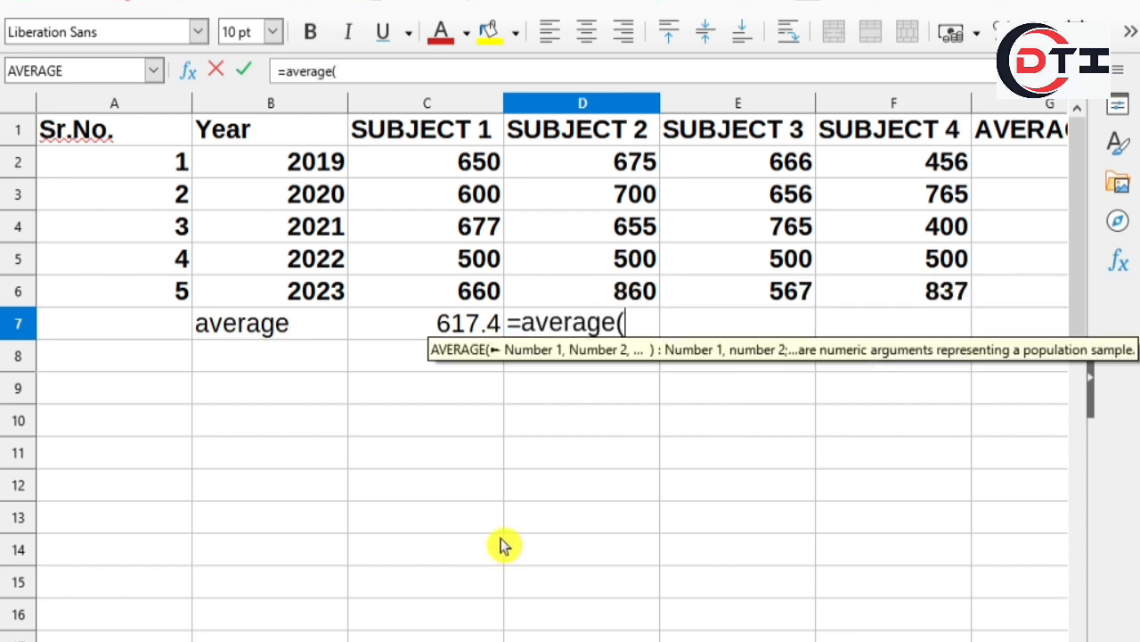
{"action": "left_click_drag", "start_coordinate": [631, 166], "coordinate": [621, 307]}
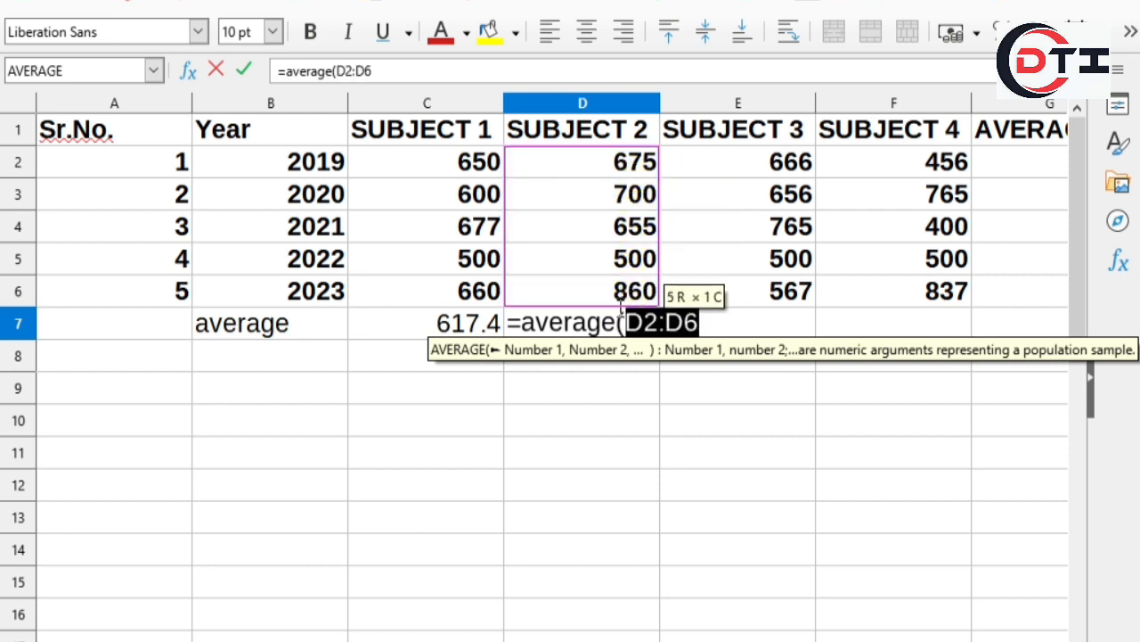
{"action": "type", "text": ")"}
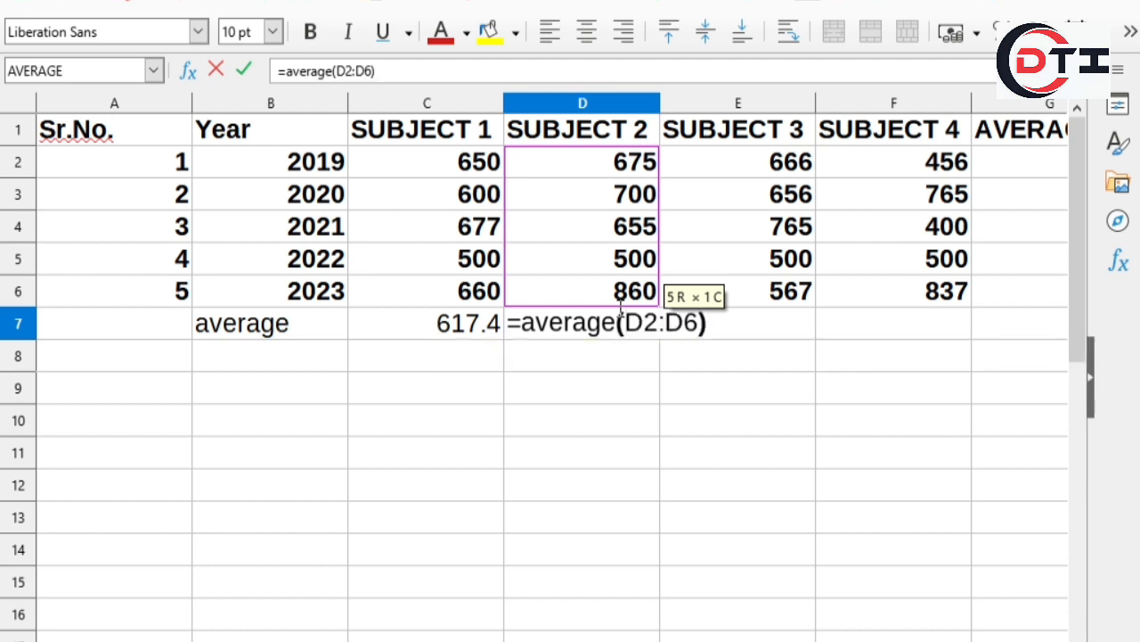
{"action": "key", "text": "Return"}
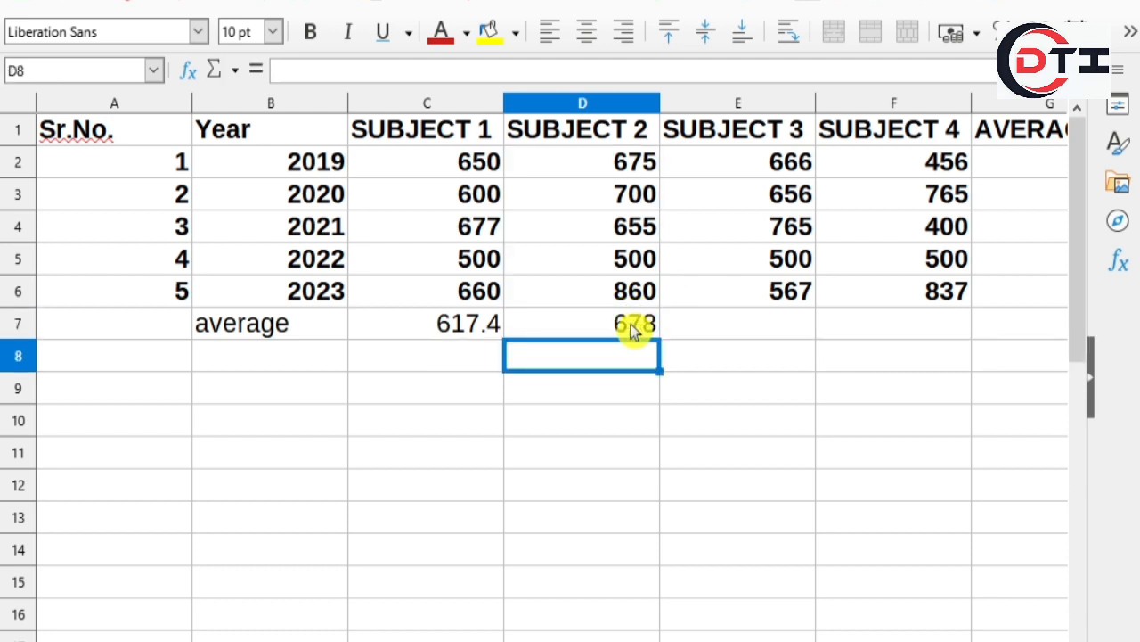
Fill the average formula from D7 across to F7 to cover SUBJECT 3 and SUBJECT 4
{"action": "left_click", "coordinate": [656, 329]}
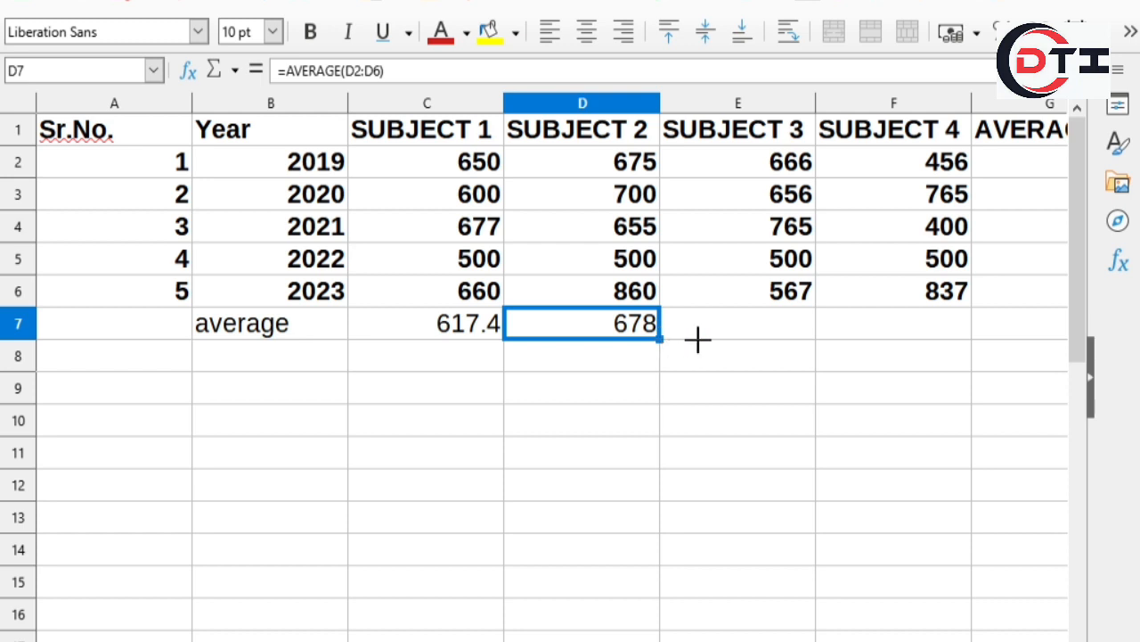
{"action": "left_click_drag", "start_coordinate": [698, 339], "coordinate": [797, 343]}
{"action": "left_click_drag", "start_coordinate": [887, 339], "coordinate": [932, 344]}
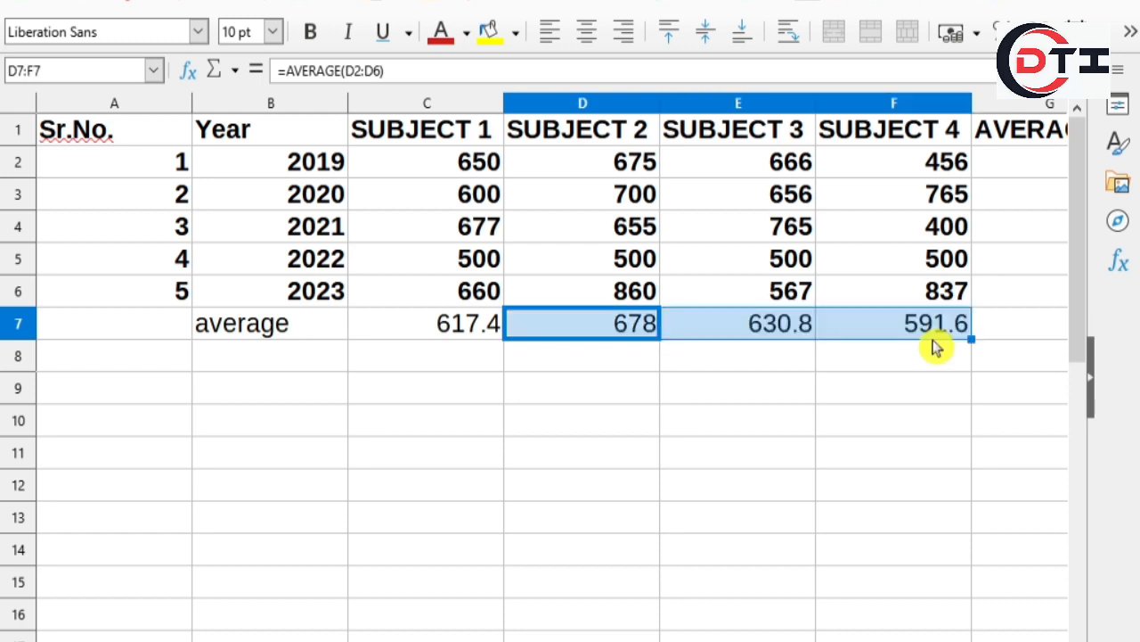
{"action": "left_click", "coordinate": [921, 417]}
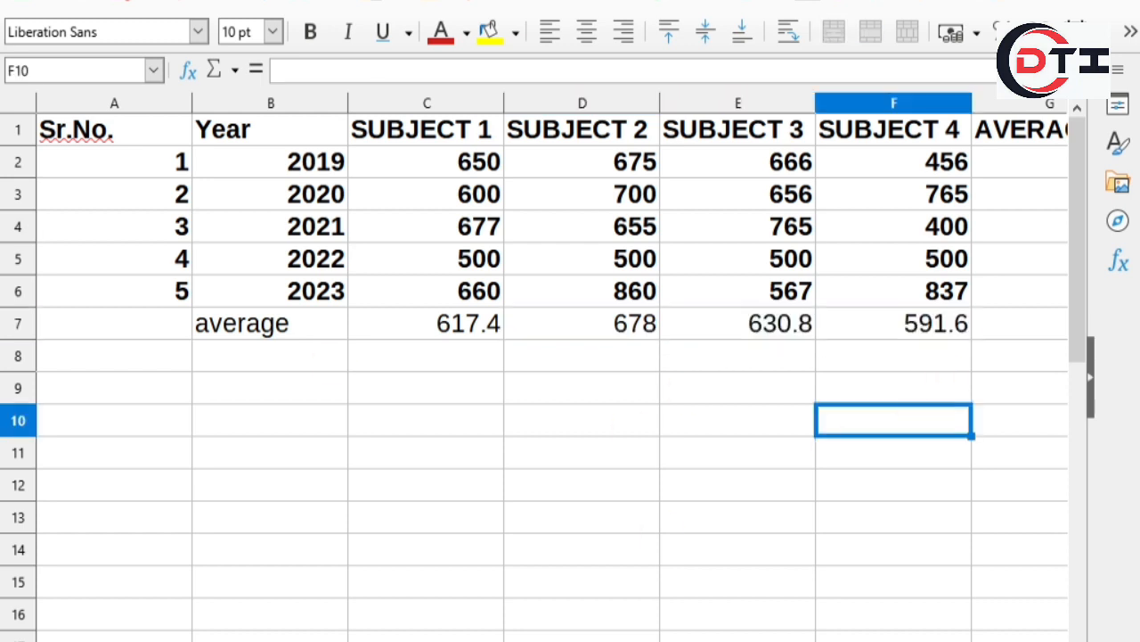
Switch to the question PDF and underline the first Hindi line of question b with the pen
{"action": "key", "text": "alt+Tab"}
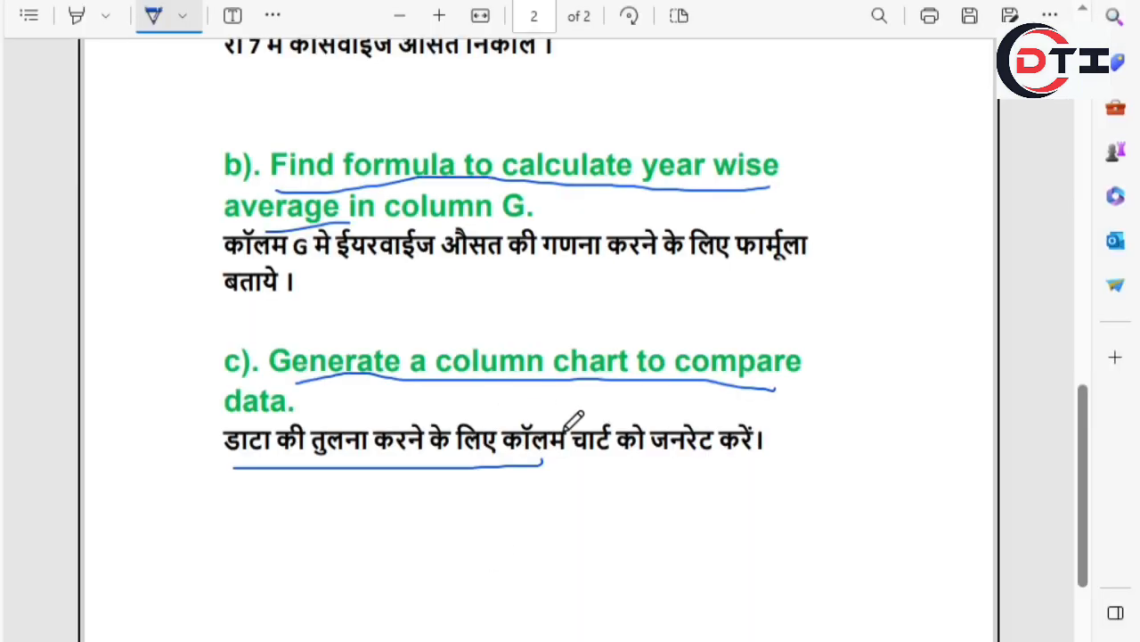
{"action": "scroll", "coordinate": [568, 301], "scroll_direction": "up", "scroll_amount": 2}
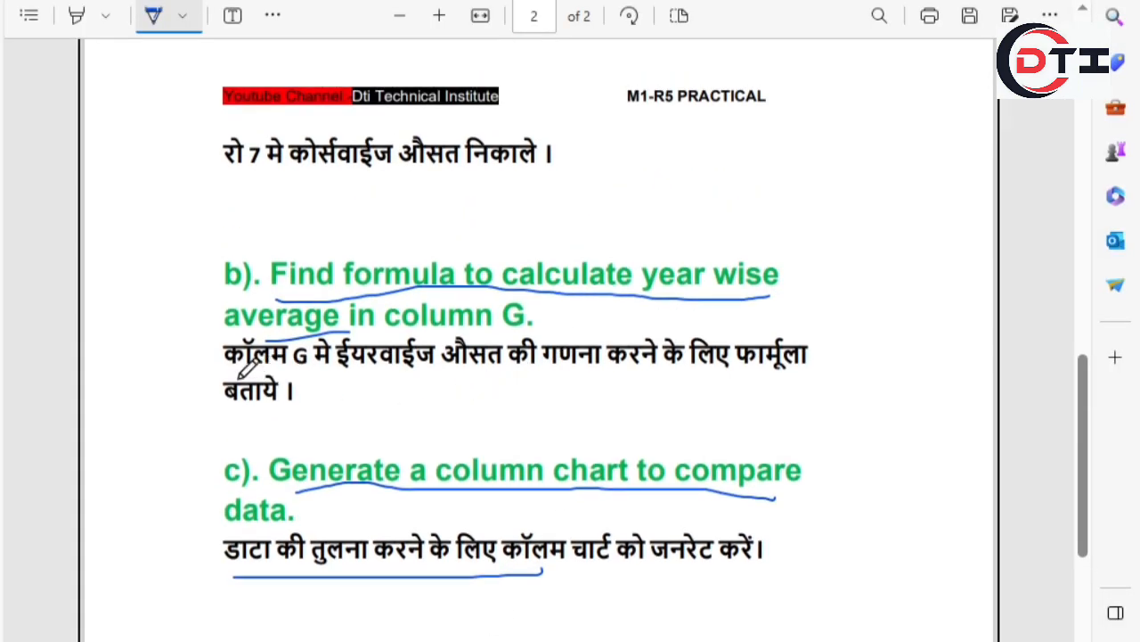
{"action": "left_click_drag", "start_coordinate": [239, 376], "coordinate": [342, 378]}
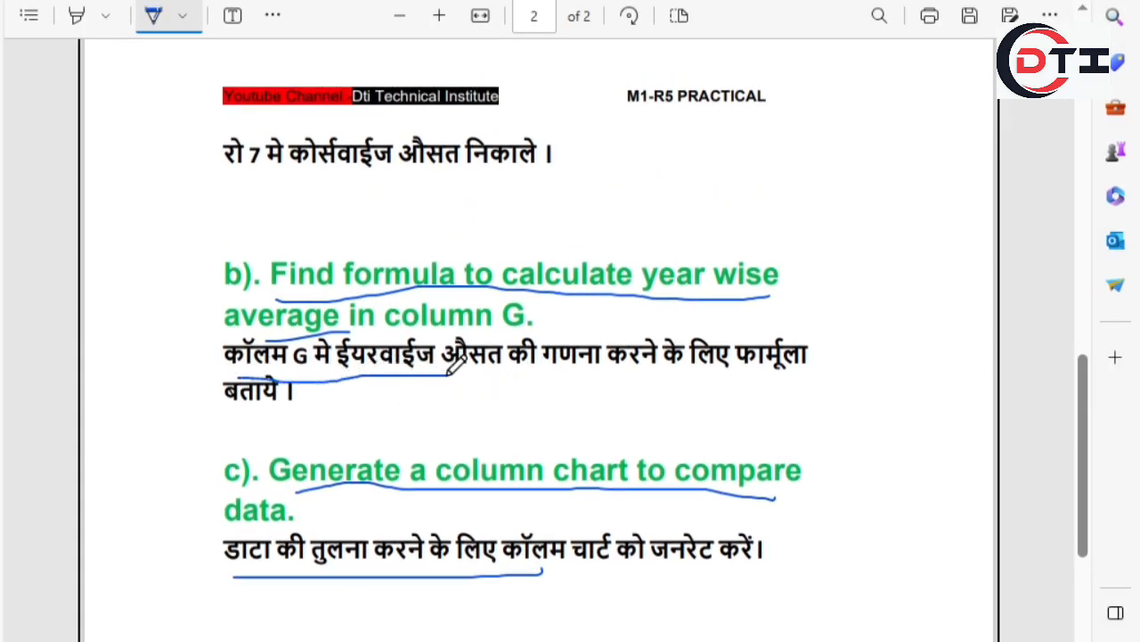
{"action": "left_click_drag", "start_coordinate": [531, 376], "coordinate": [780, 375]}
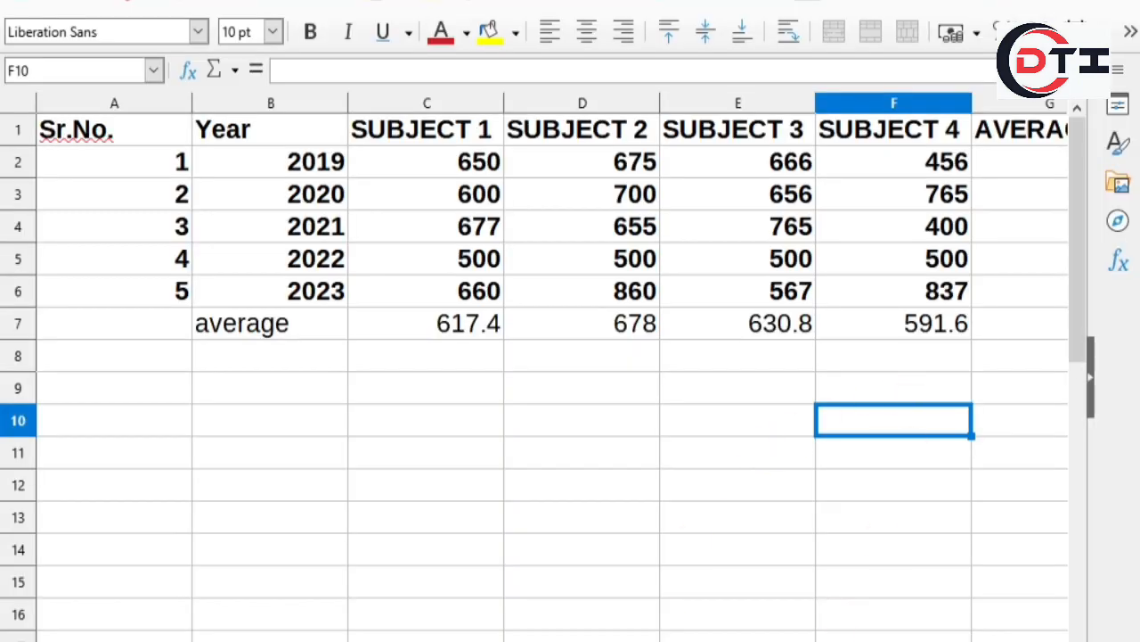
Calculate the 2019 average in cell G2 with the formula =average(C2:F2)
{"action": "scroll", "coordinate": [622, 573], "scroll_direction": "right", "scroll_amount": 1}
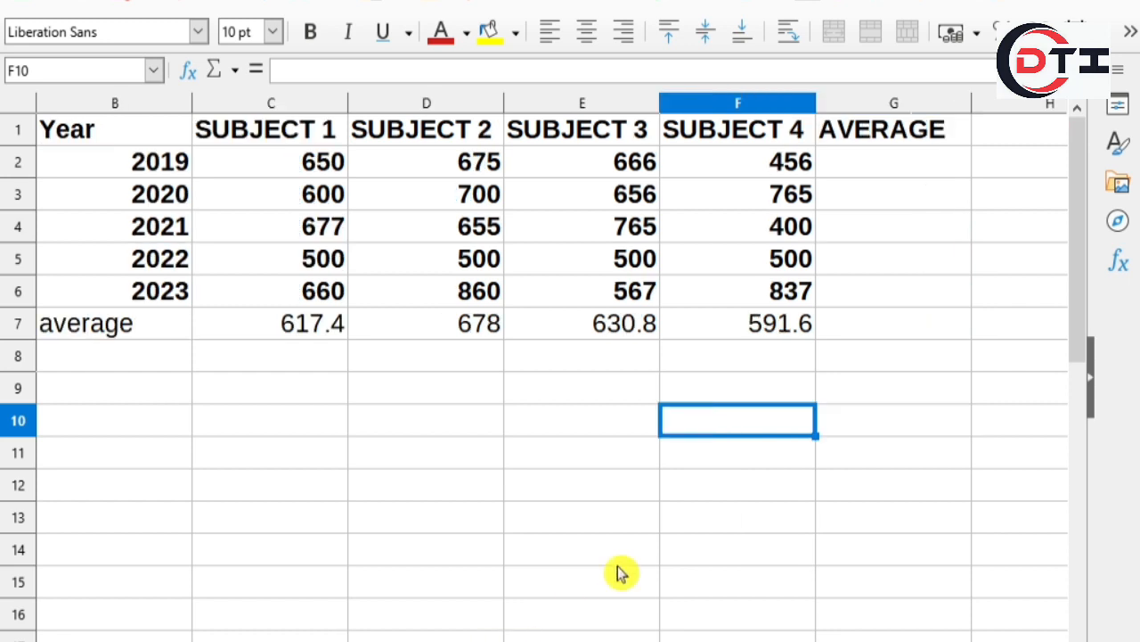
{"action": "left_click", "coordinate": [863, 141]}
{"action": "left_click", "coordinate": [873, 171]}
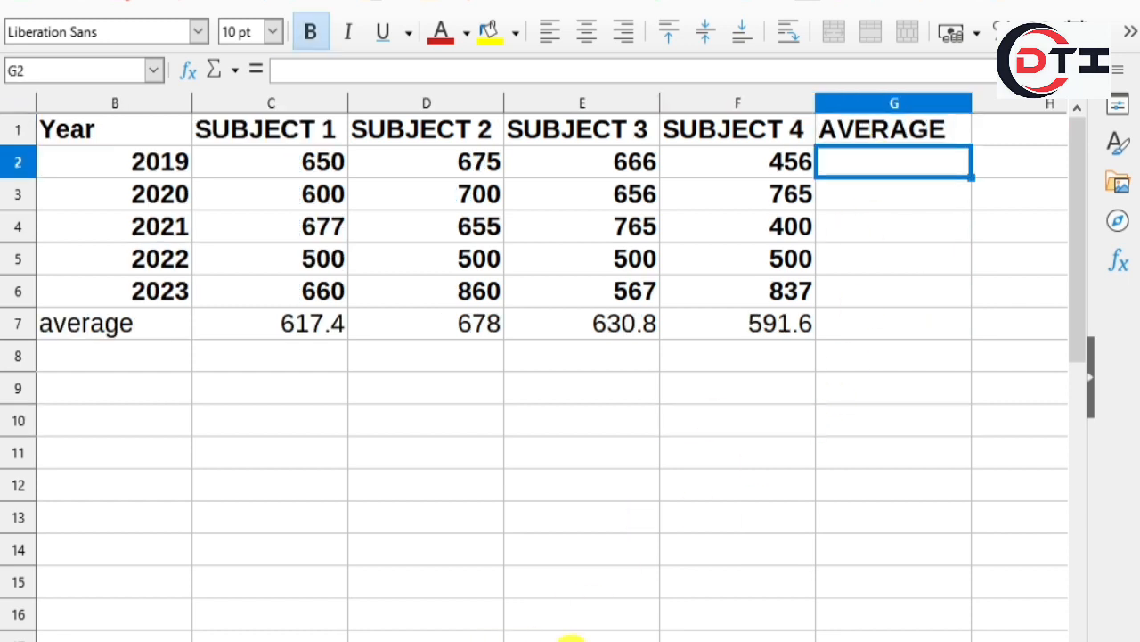
{"action": "type", "text": "="}
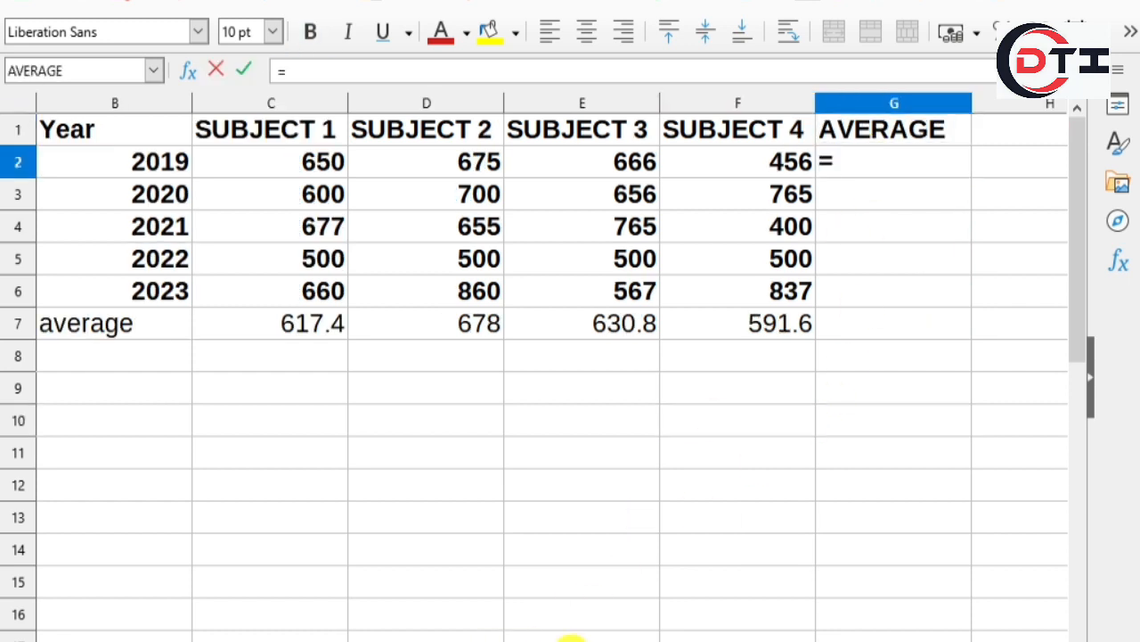
{"action": "type", "text": "a"}
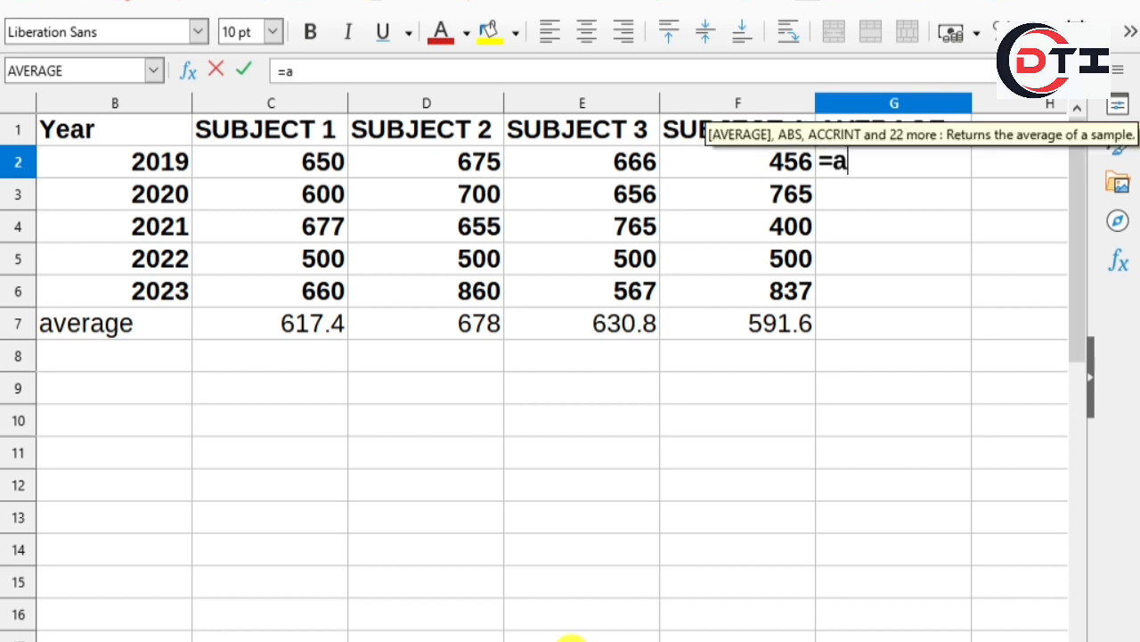
{"action": "type", "text": "vera"}
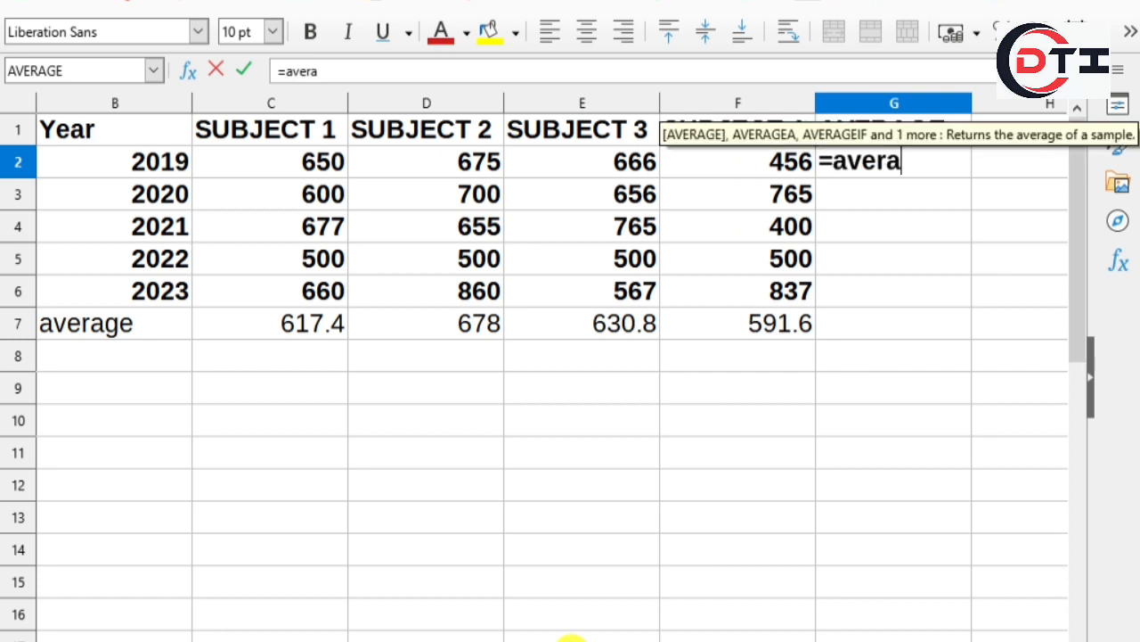
{"action": "type", "text": "ge("}
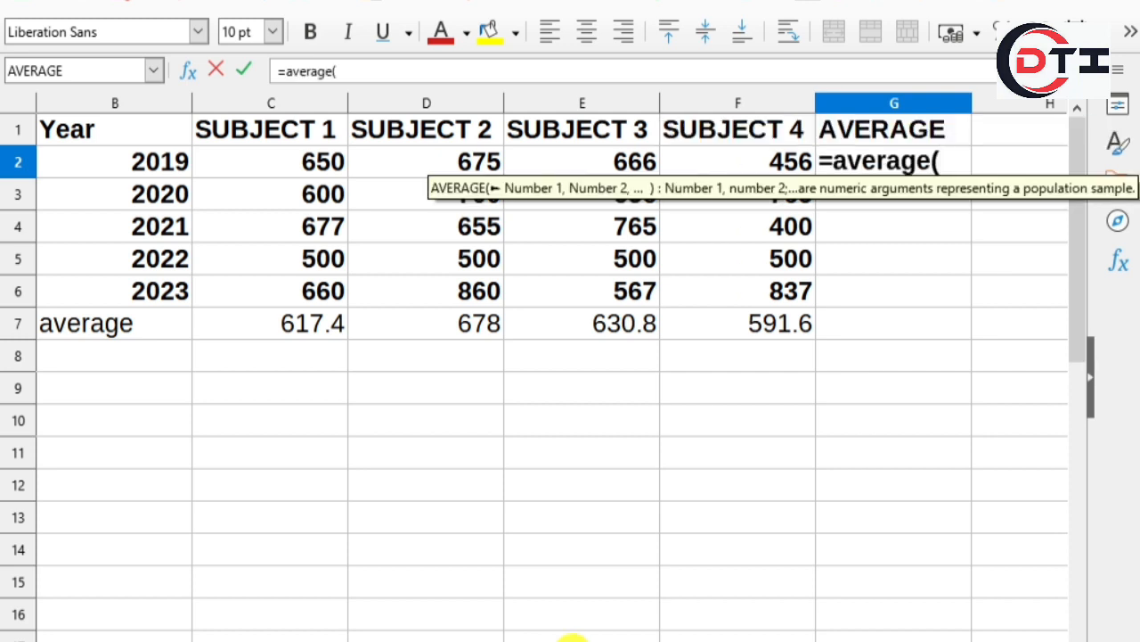
{"action": "left_click", "coordinate": [308, 160]}
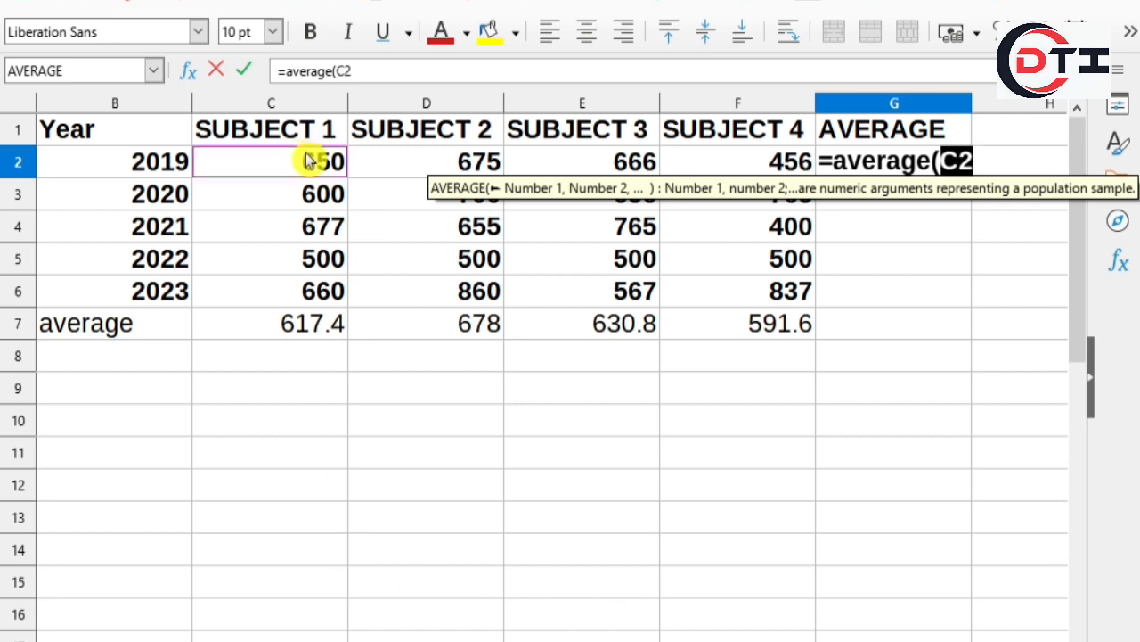
{"action": "left_click_drag", "start_coordinate": [307, 161], "coordinate": [727, 153]}
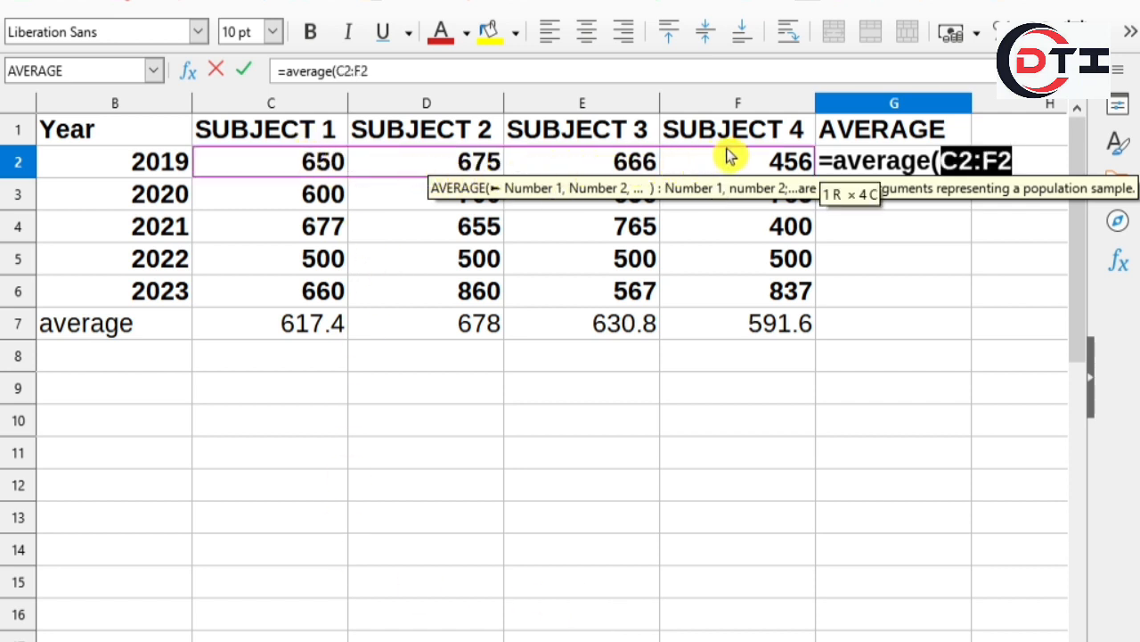
{"action": "type", "text": ")"}
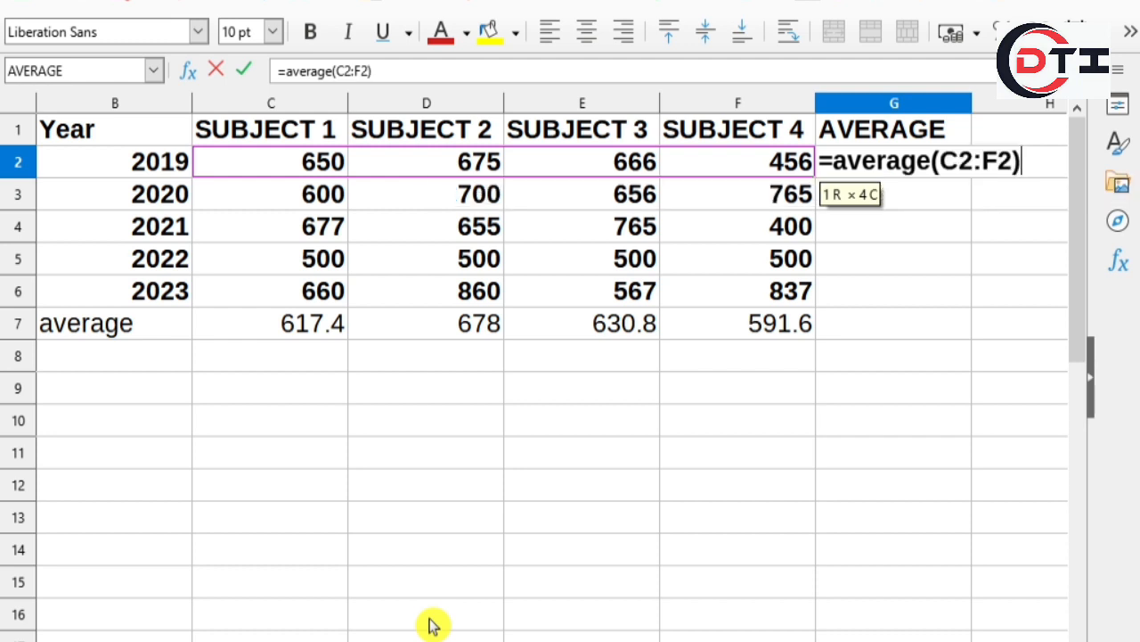
{"action": "key", "text": "Return"}
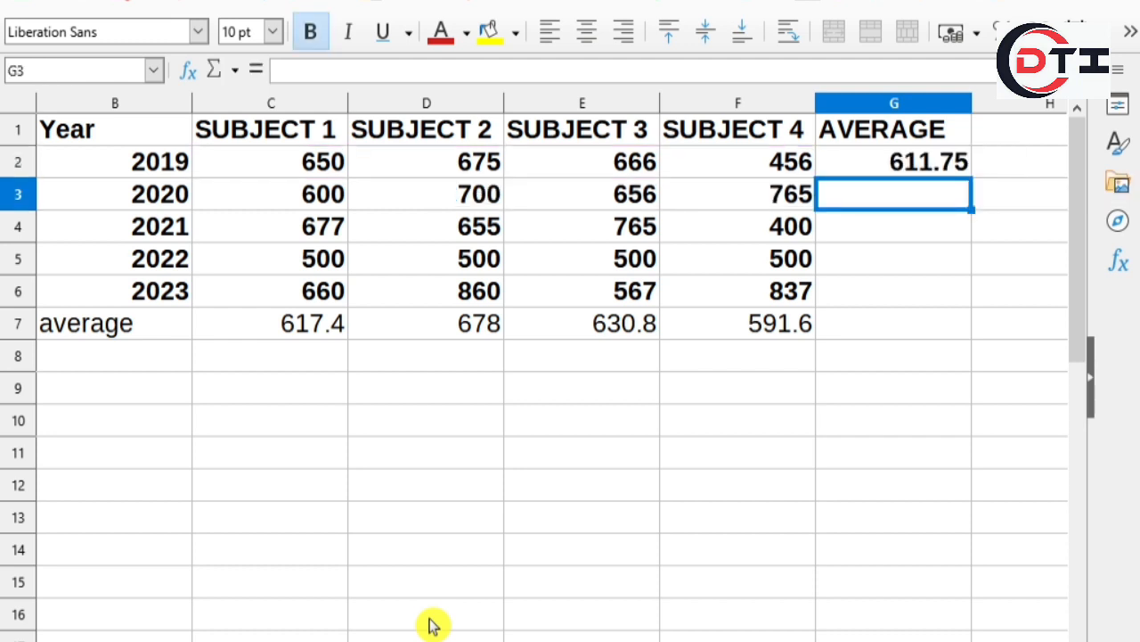
Fill the average formula from G2 down to G7 to cover the remaining years and the average row
{"action": "left_click", "coordinate": [933, 164]}
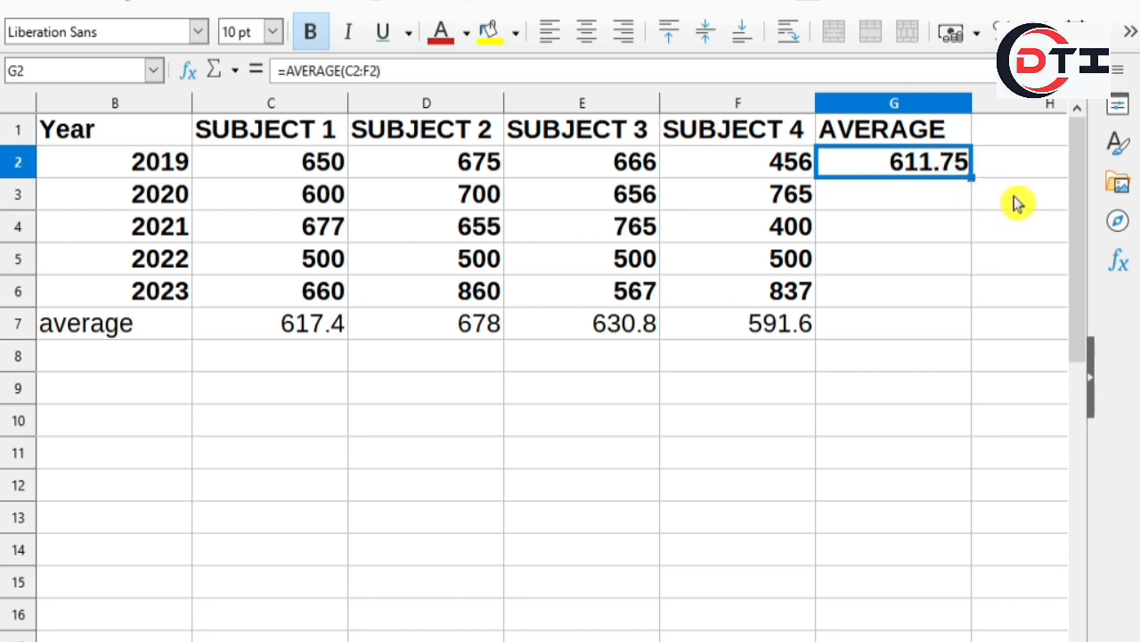
{"action": "left_click_drag", "start_coordinate": [972, 179], "coordinate": [972, 332]}
{"action": "left_click", "coordinate": [943, 428]}
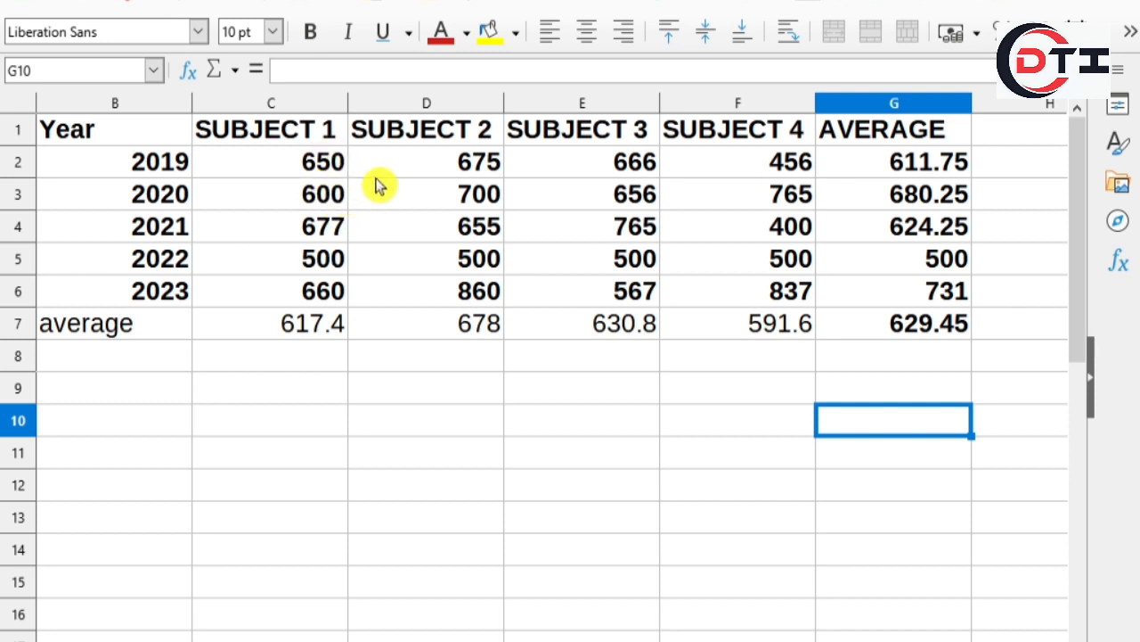
{"action": "left_click", "coordinate": [114, 338]}
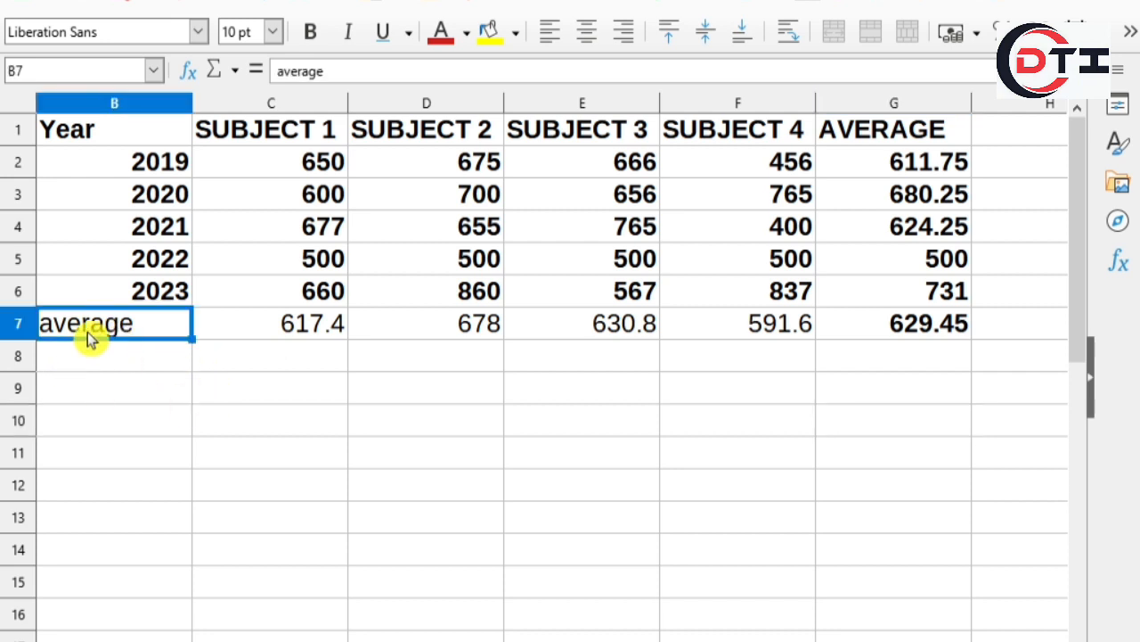
{"action": "scroll", "coordinate": [463, 470], "scroll_direction": "down", "scroll_amount": 1}
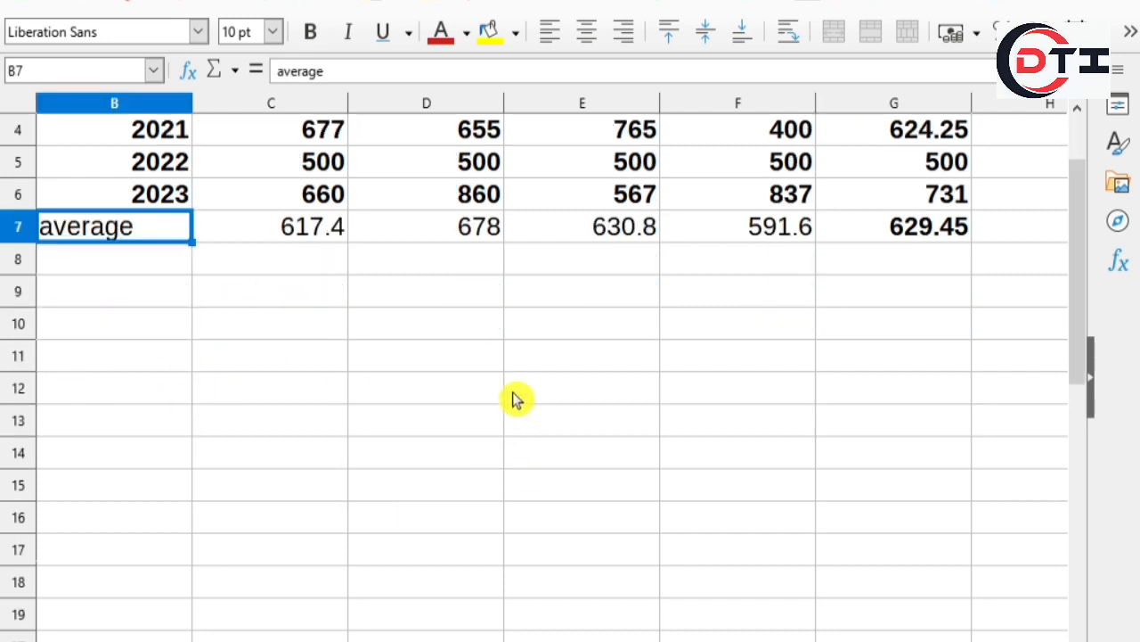
{"action": "scroll", "coordinate": [515, 399], "scroll_direction": "up", "scroll_amount": 1}
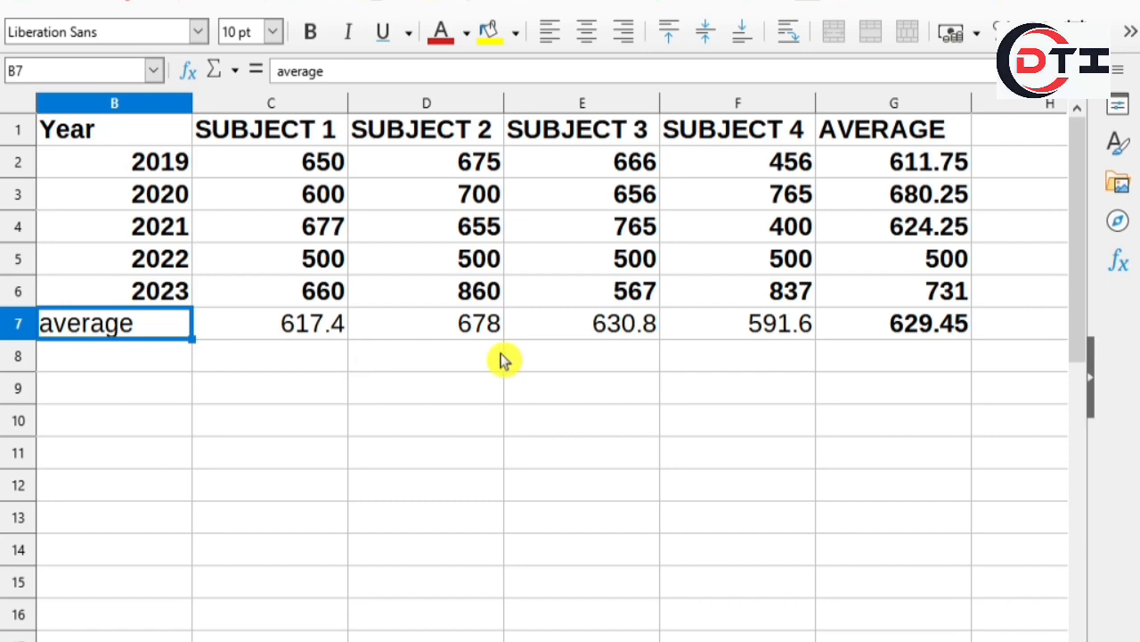
{"action": "scroll", "coordinate": [502, 359], "scroll_direction": "down", "scroll_amount": 1}
{"action": "scroll", "coordinate": [433, 292], "scroll_direction": "up", "scroll_amount": 1}
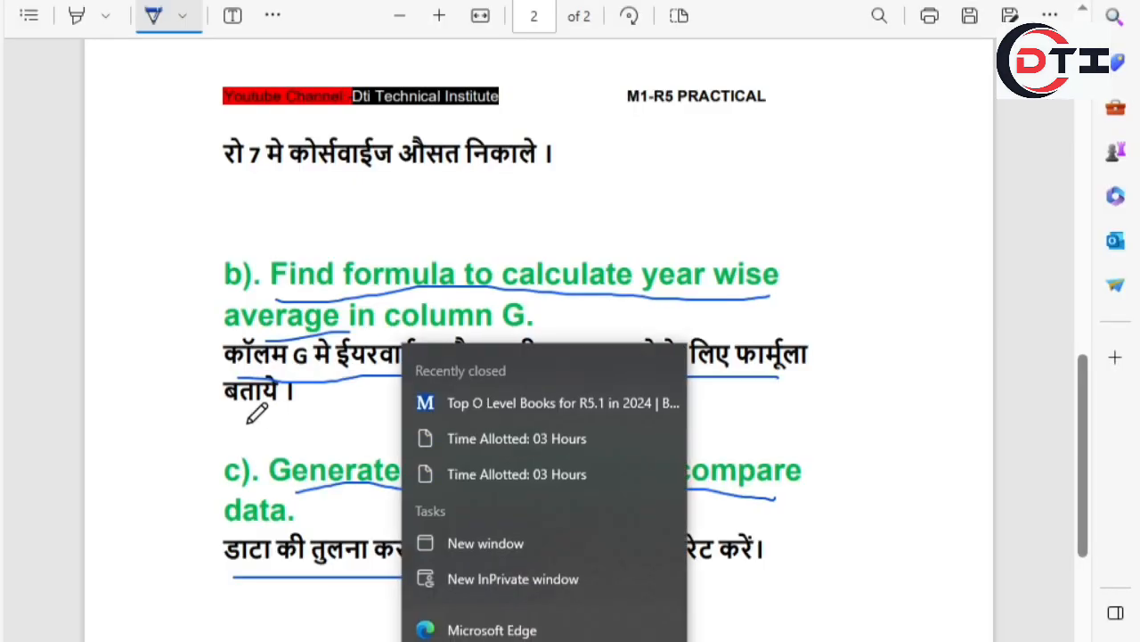
Switch to the question PDF and mark question c about generating a column chart with the pen
{"action": "left_click", "coordinate": [254, 402]}
{"action": "scroll", "coordinate": [408, 387], "scroll_direction": "down", "scroll_amount": 1}
{"action": "scroll", "coordinate": [408, 389], "scroll_direction": "down", "scroll_amount": 1}
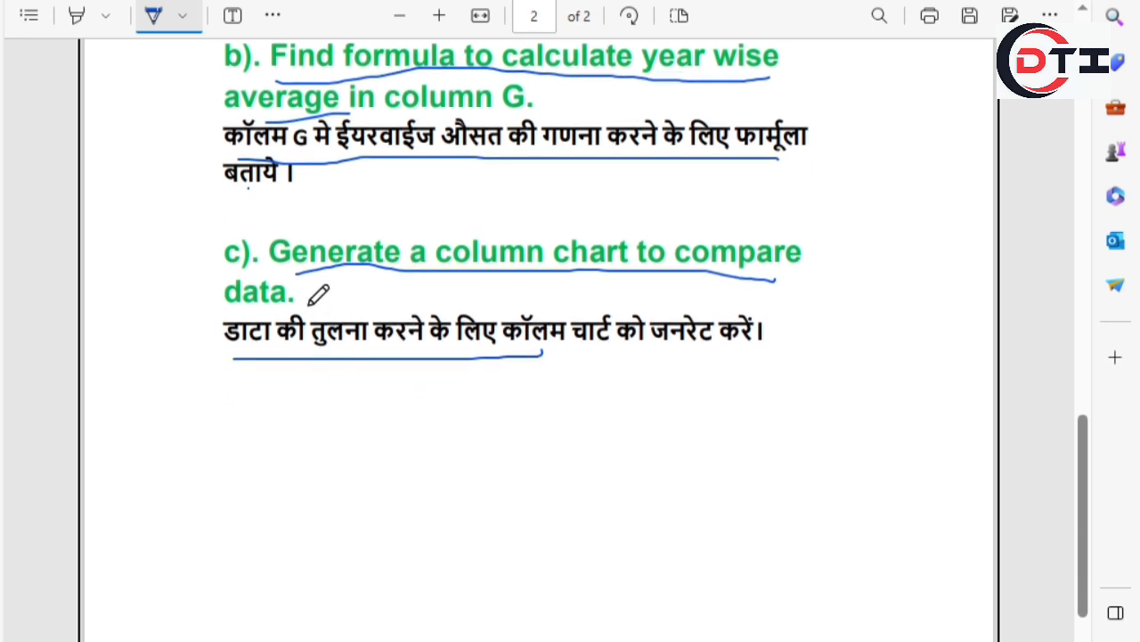
{"action": "left_click_drag", "start_coordinate": [322, 287], "coordinate": [739, 271]}
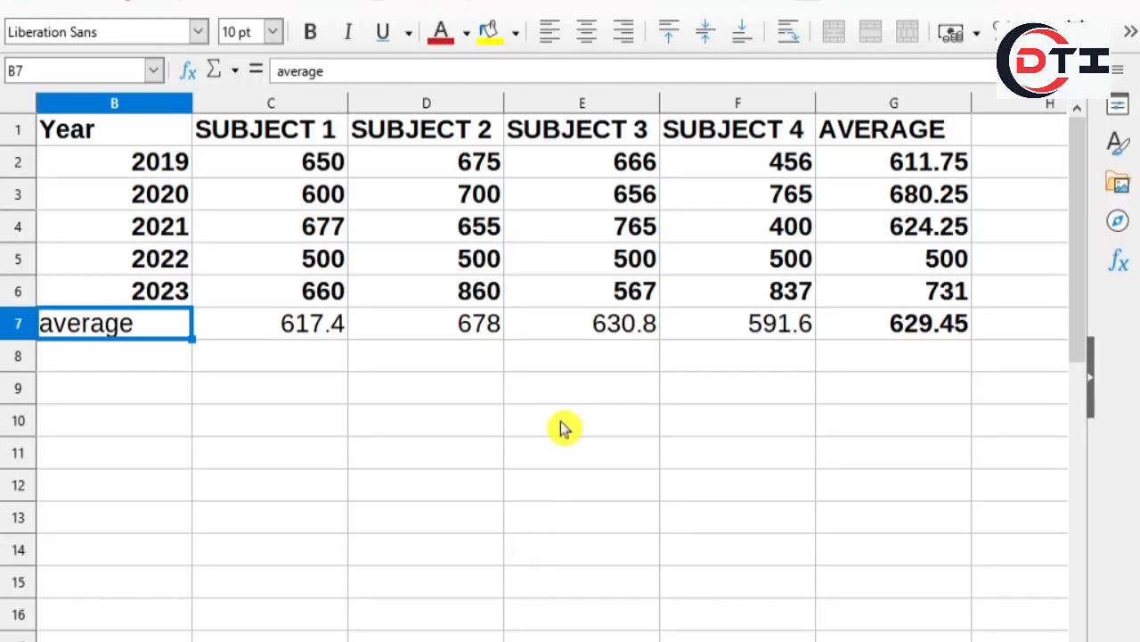
Return to the spreadsheet and insert a chart based on the range B1:G7
{"action": "left_click", "coordinate": [561, 423]}
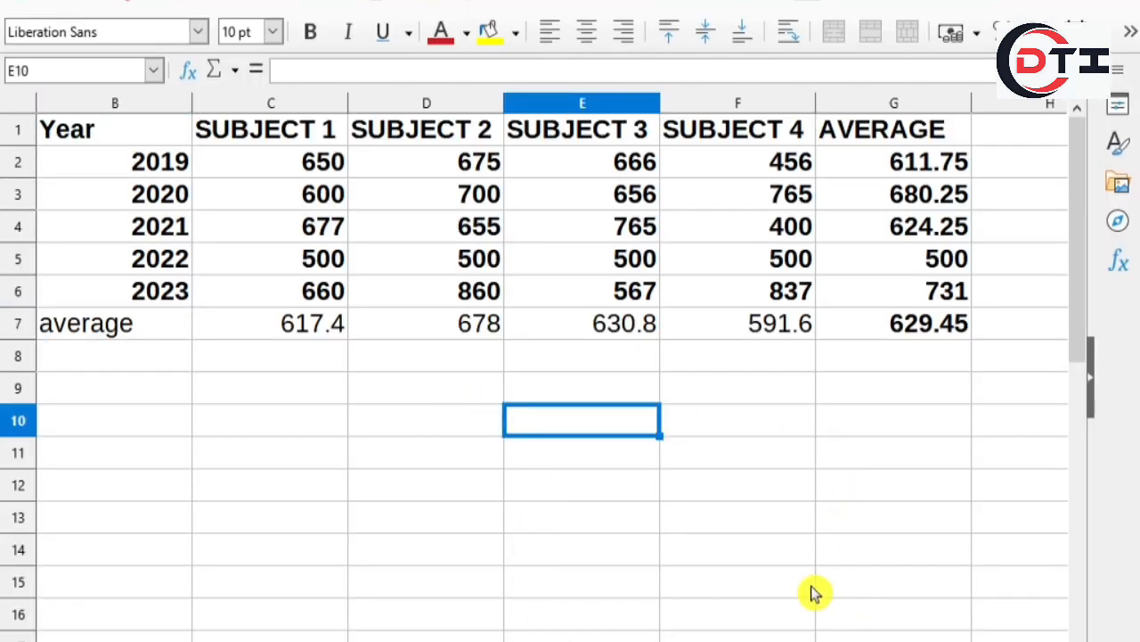
{"action": "scroll", "coordinate": [794, 573], "scroll_direction": "up", "scroll_amount": 1}
{"action": "scroll", "coordinate": [795, 572], "scroll_direction": "down", "scroll_amount": 1}
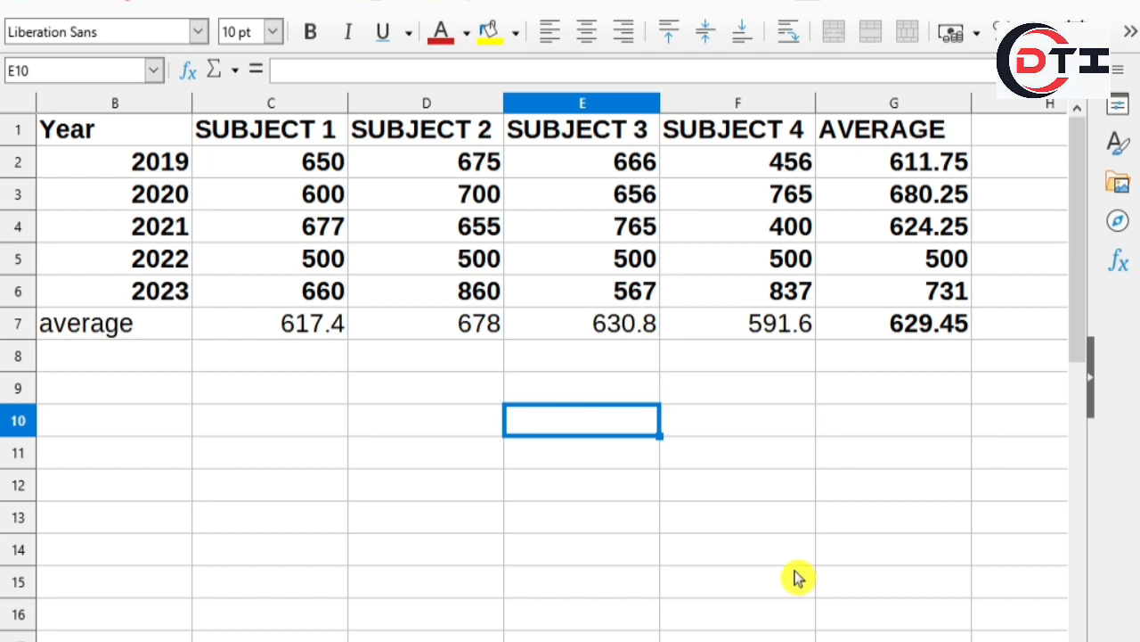
{"action": "scroll", "coordinate": [797, 577], "scroll_direction": "down", "scroll_amount": 1}
{"action": "left_click", "coordinate": [768, 513]}
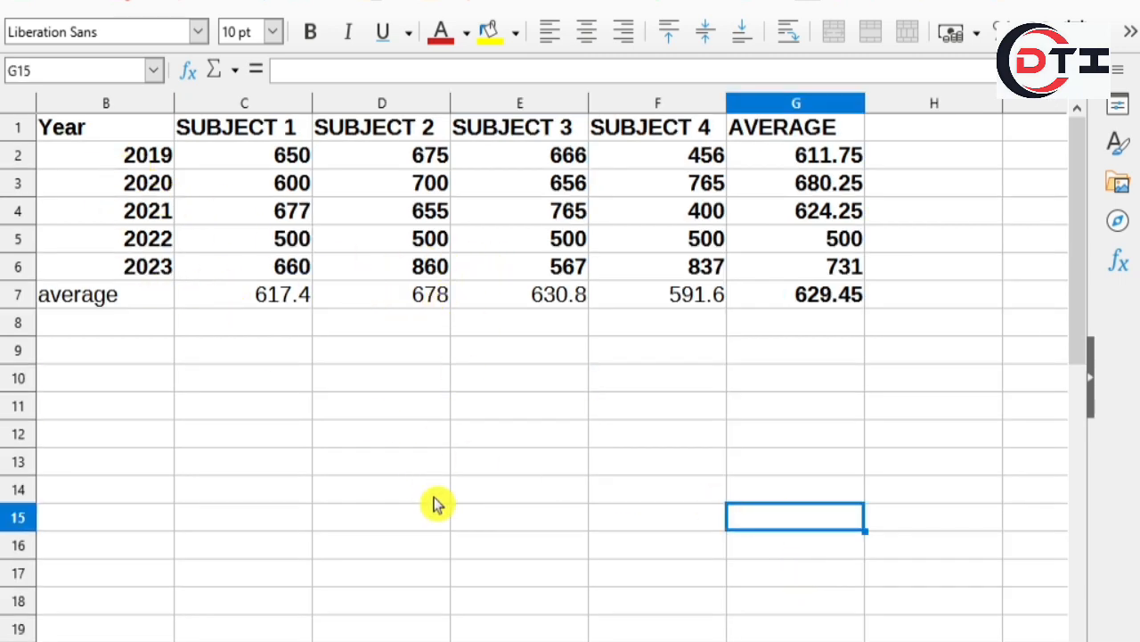
{"action": "scroll", "coordinate": [481, 515], "scroll_direction": "down", "scroll_amount": 1}
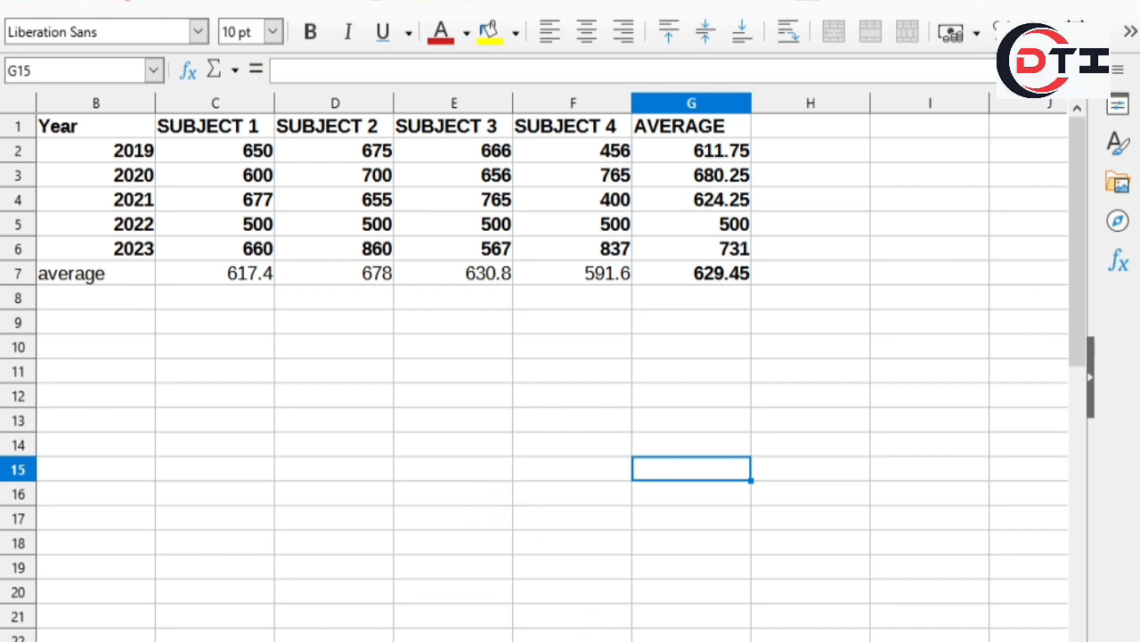
{"action": "scroll", "coordinate": [472, 624], "scroll_direction": "left", "scroll_amount": 1}
{"action": "left_click", "coordinate": [529, 466]}
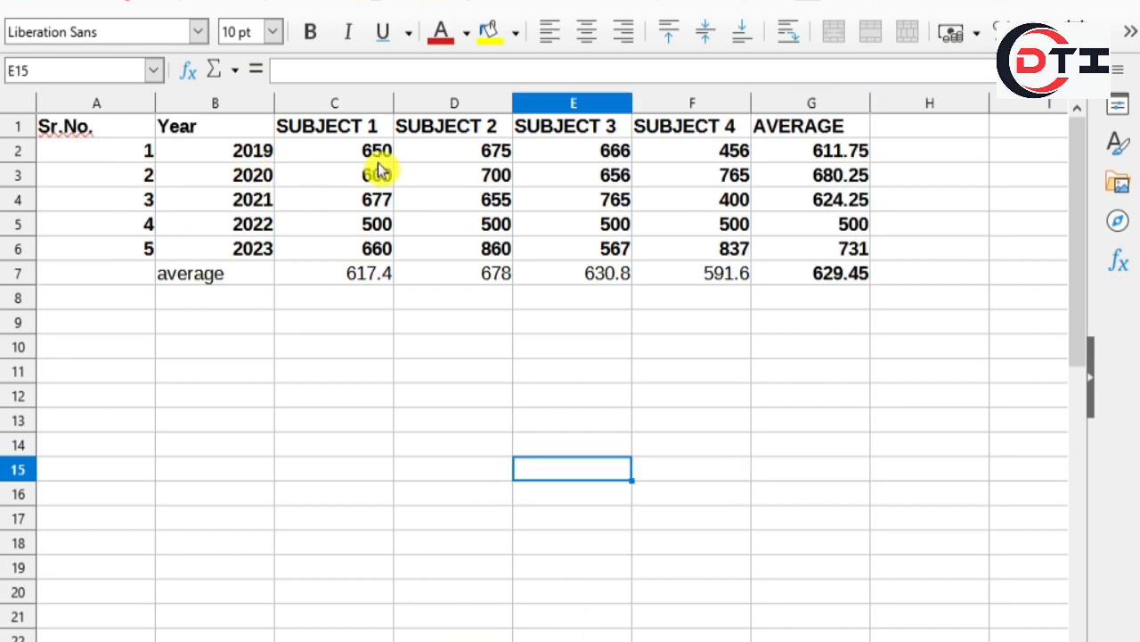
{"action": "left_click_drag", "start_coordinate": [219, 134], "coordinate": [833, 276]}
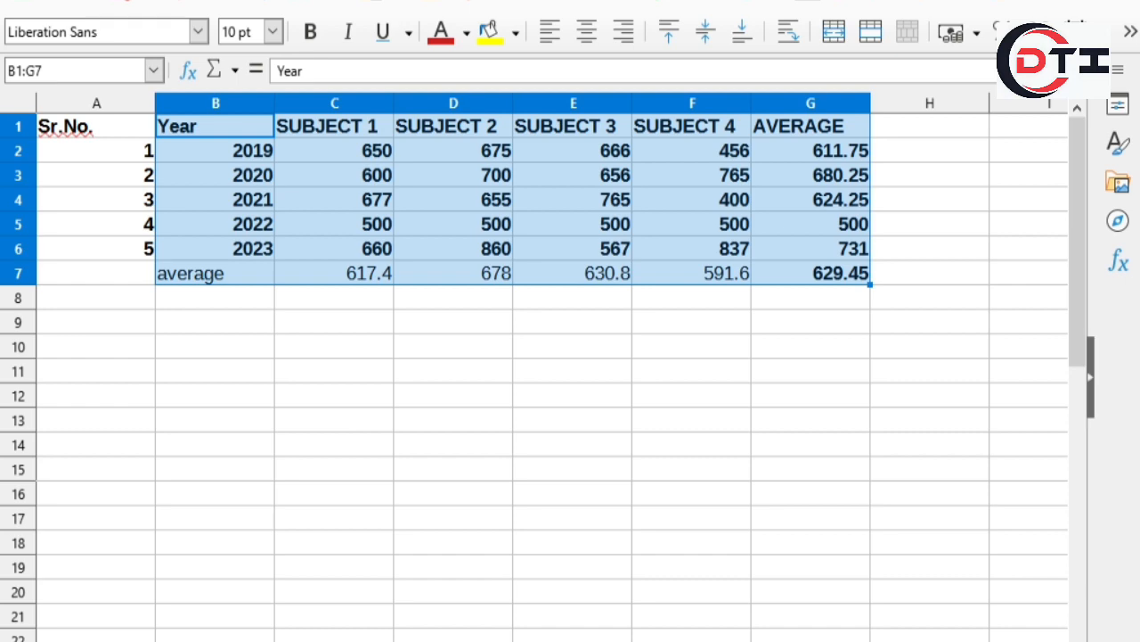
{"action": "key", "text": "alt+i"}
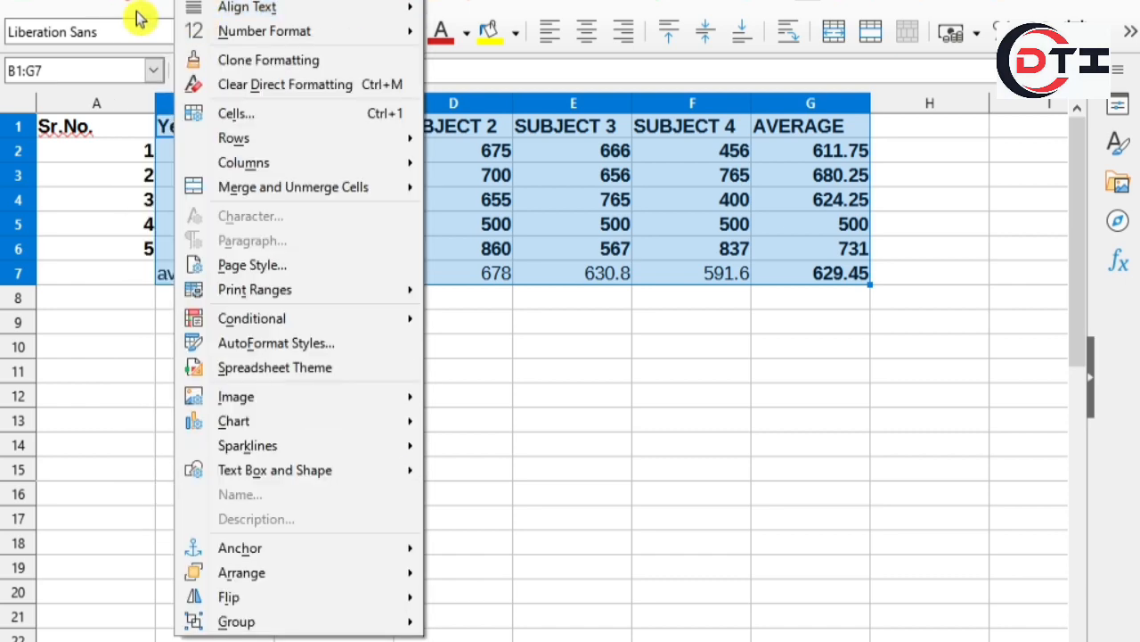
{"action": "mouse_move", "coordinate": [100, 0]}
{"action": "mouse_move", "coordinate": [165, 0]}
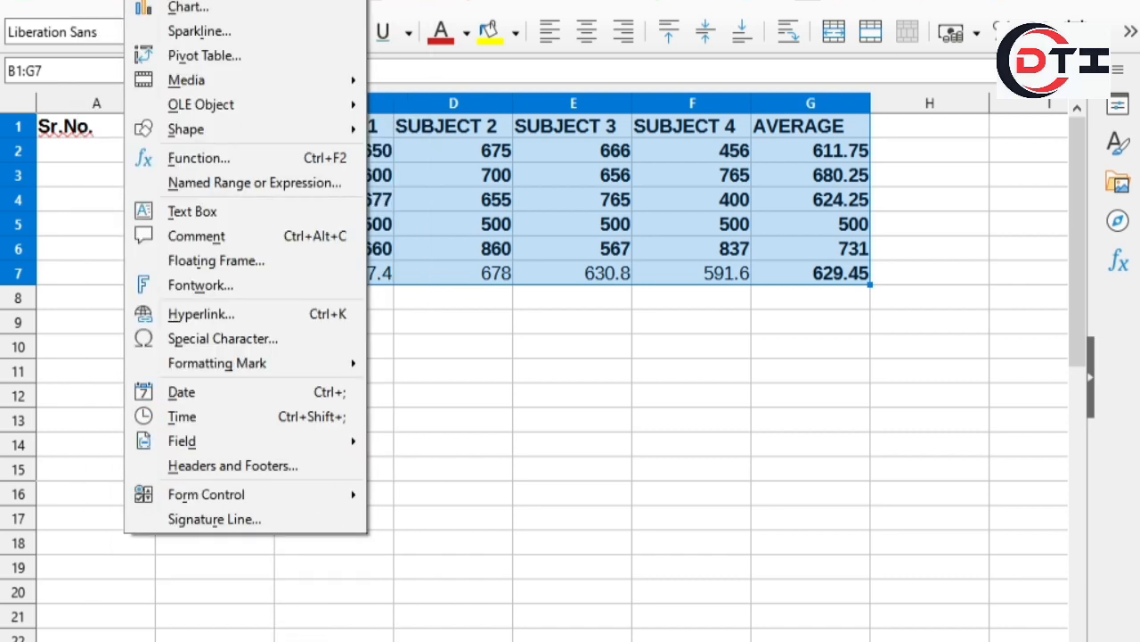
{"action": "left_click", "coordinate": [172, 8]}
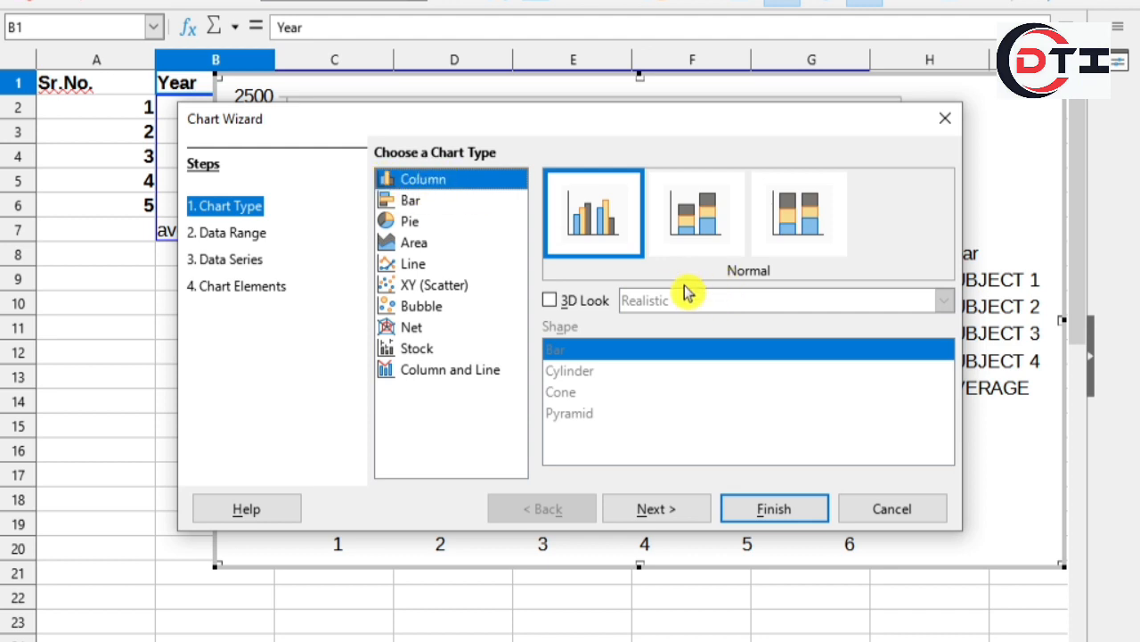
Keep the normal Column chart type and set the data range to use the first column as label
{"action": "left_click", "coordinate": [664, 515]}
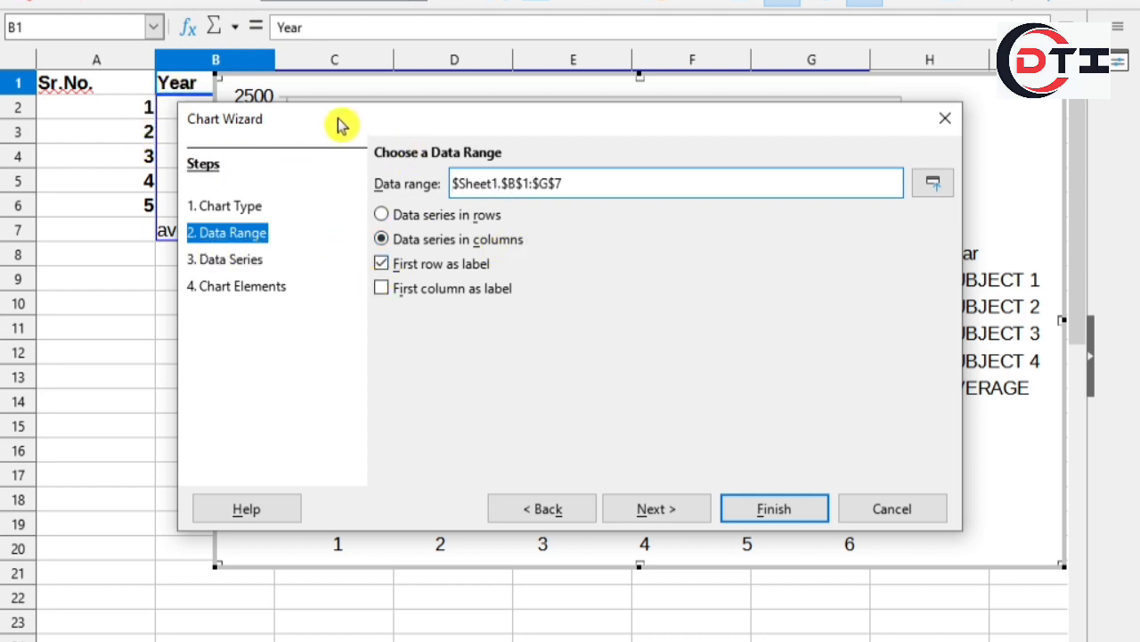
{"action": "mouse_move", "coordinate": [330, 124]}
{"action": "left_mouse_down"}
{"action": "mouse_move", "coordinate": [363, 258]}
{"action": "mouse_move", "coordinate": [333, 102]}
{"action": "mouse_move", "coordinate": [341, 118]}
{"action": "left_mouse_up"}
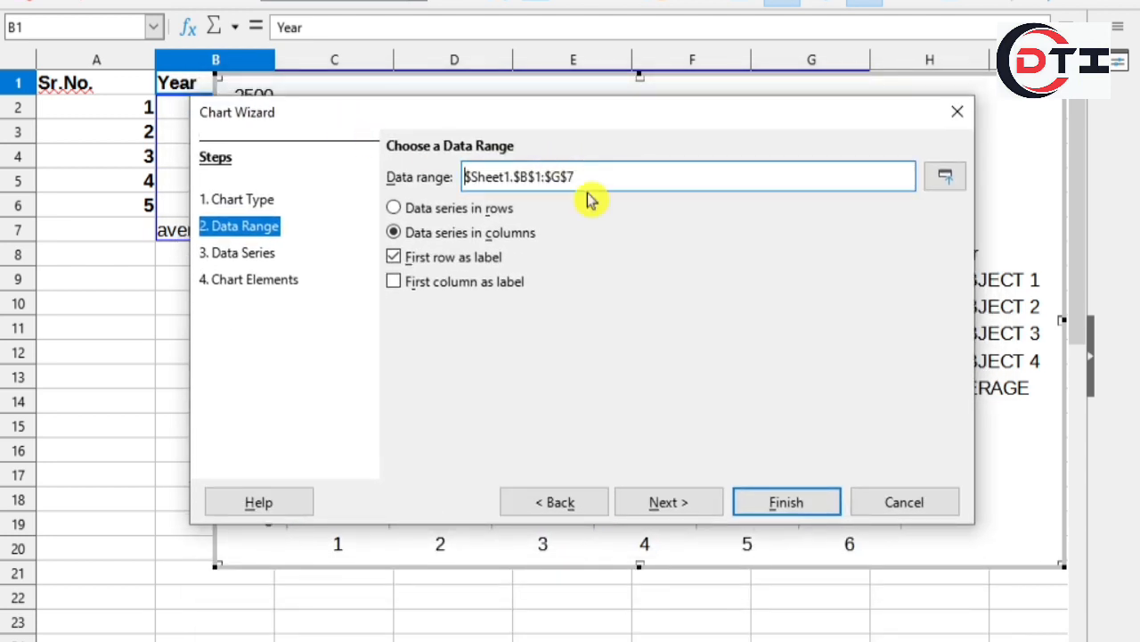
{"action": "left_click", "coordinate": [670, 506]}
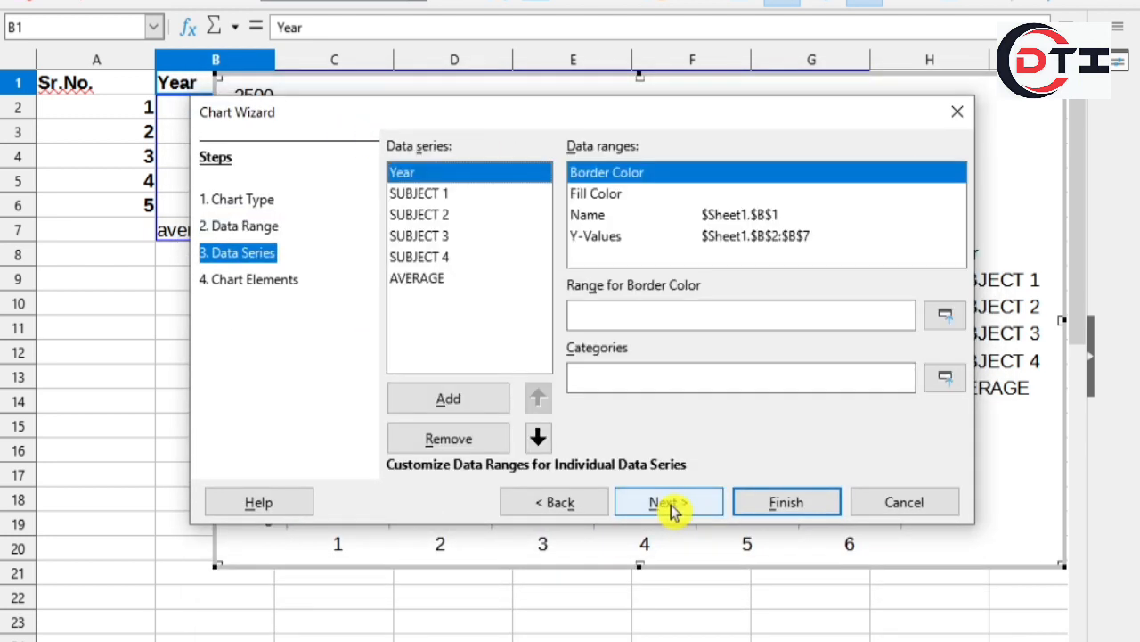
{"action": "left_click", "coordinate": [581, 510]}
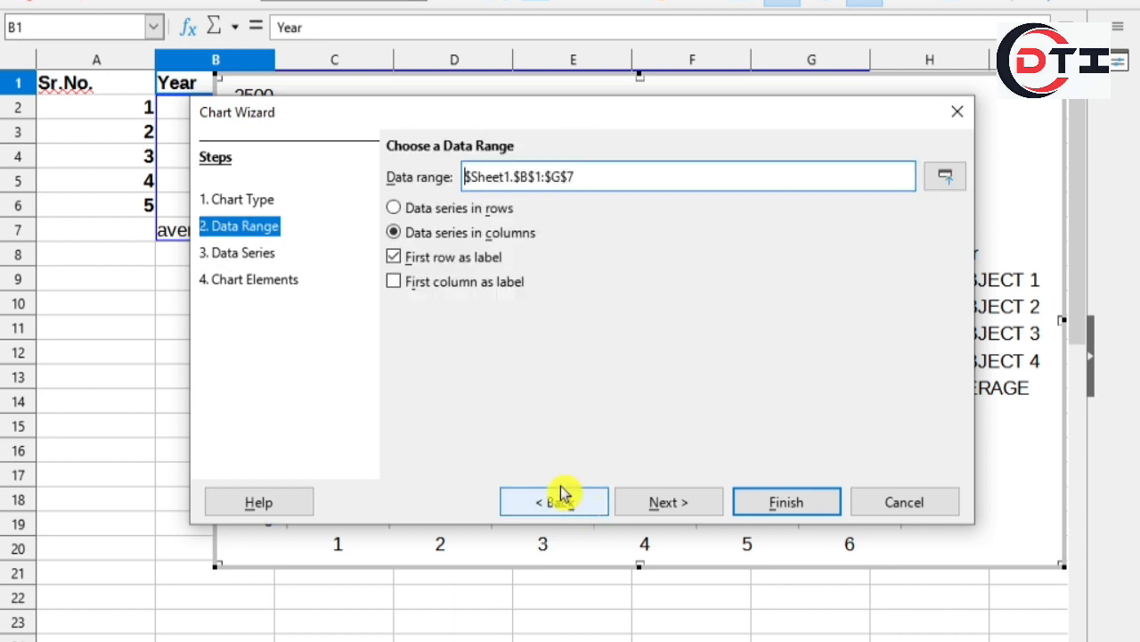
{"action": "left_click", "coordinate": [394, 283]}
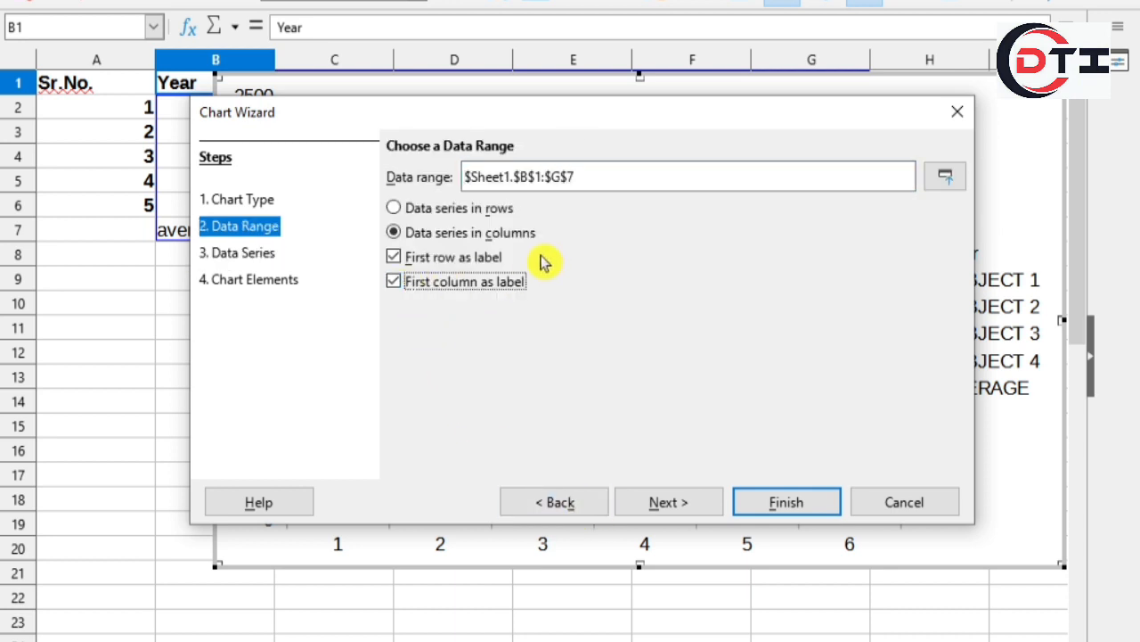
Accept the data series and enter "subject wise report" as the chart title in the chart elements
{"action": "left_click", "coordinate": [671, 504]}
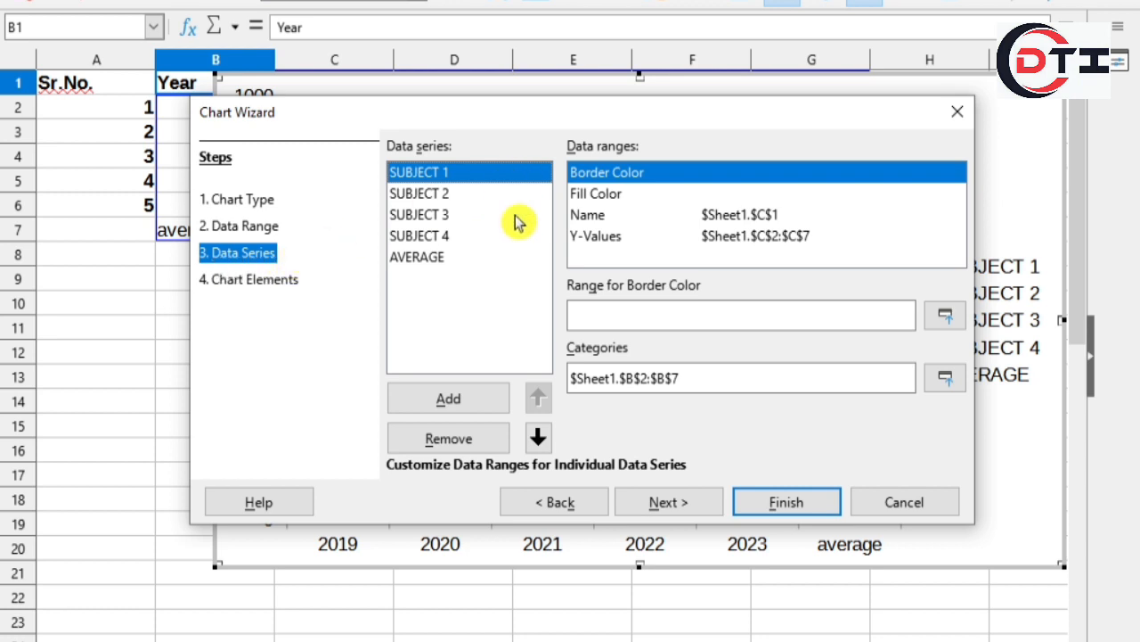
{"action": "left_click", "coordinate": [648, 505]}
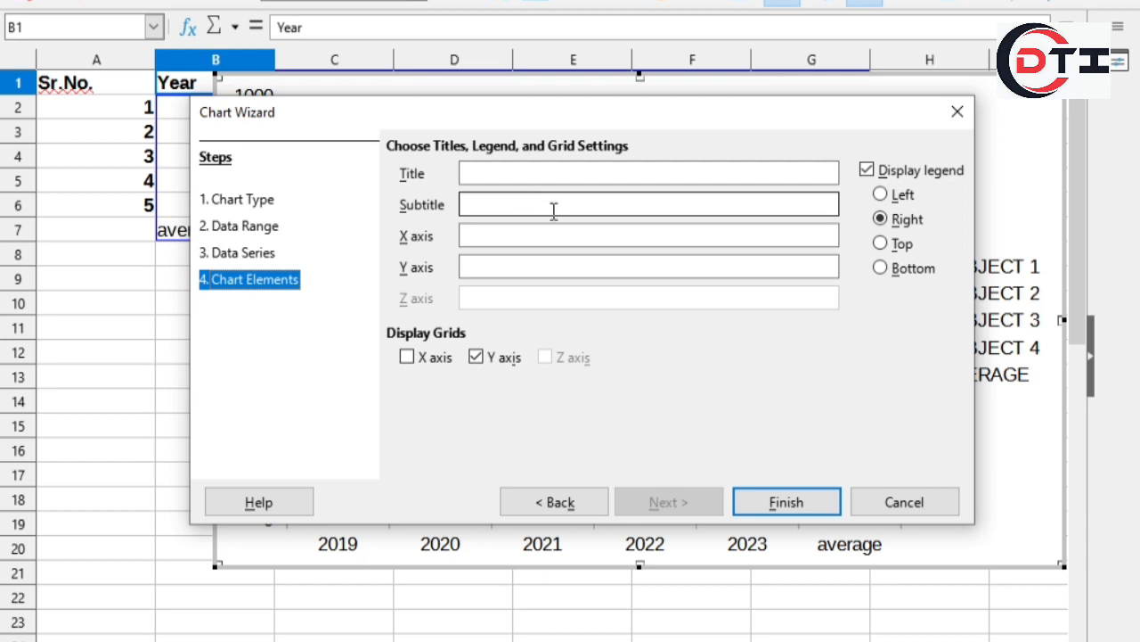
{"action": "left_click", "coordinate": [512, 176]}
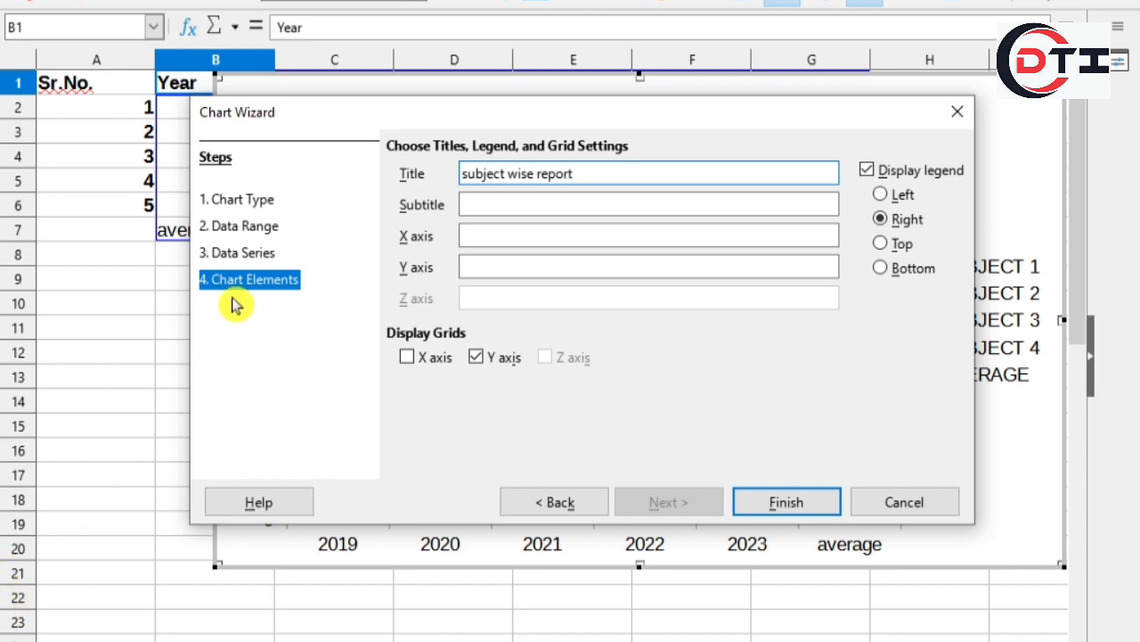
Label the chart's X axis "year" and Y axis "Subject", then finish creating the chart
{"action": "left_click", "coordinate": [519, 237]}
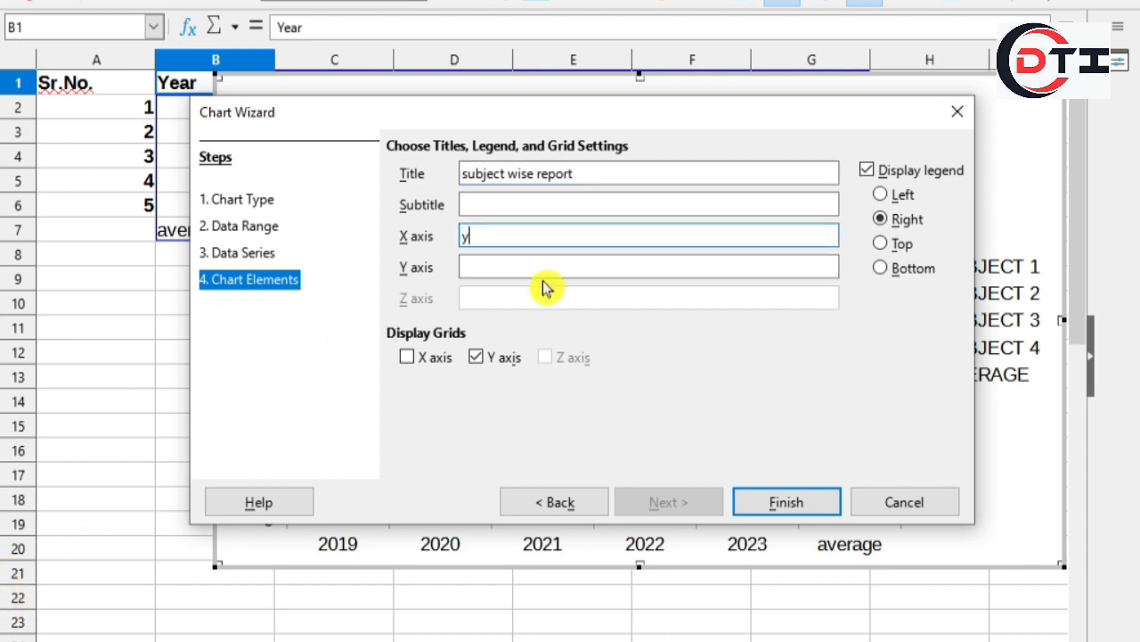
{"action": "type", "text": "yra"}
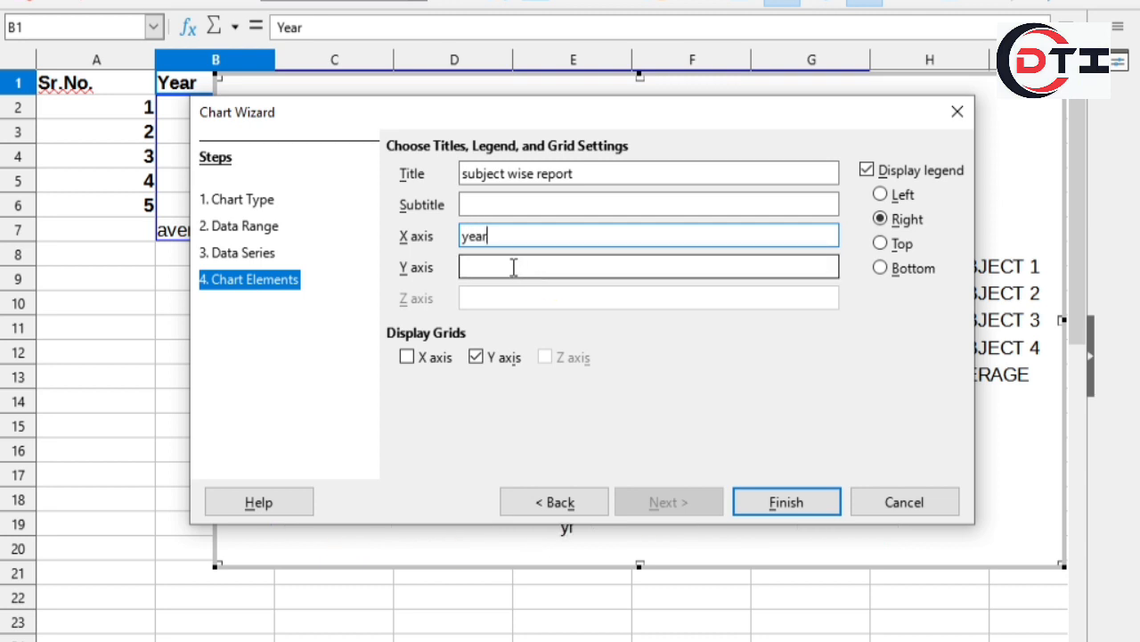
{"action": "left_click", "coordinate": [522, 269]}
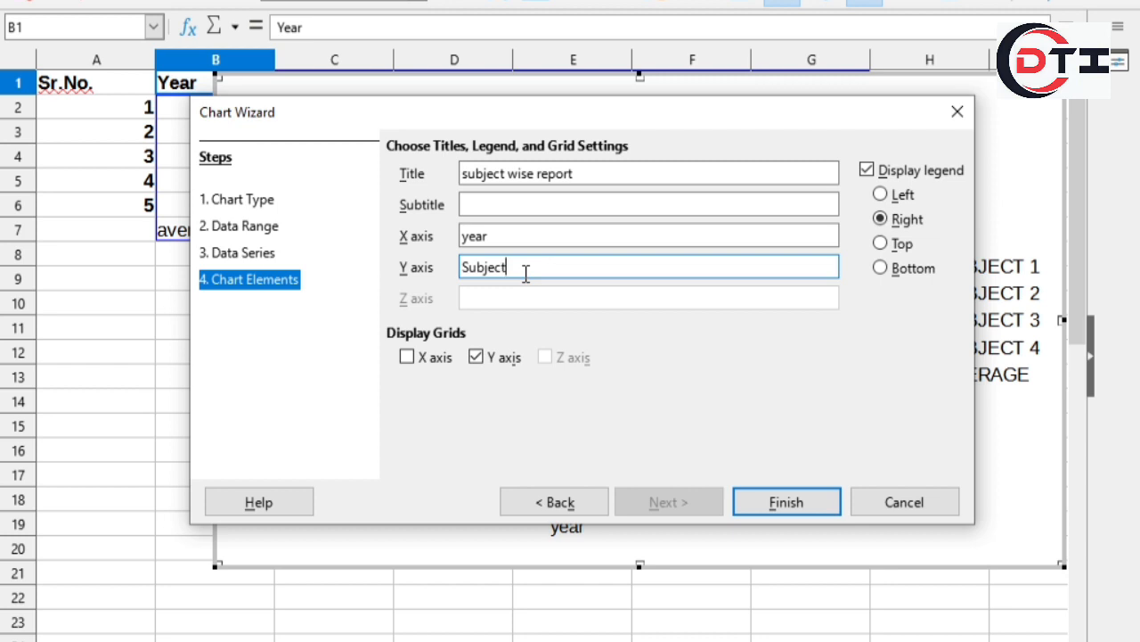
{"action": "left_click", "coordinate": [786, 503]}
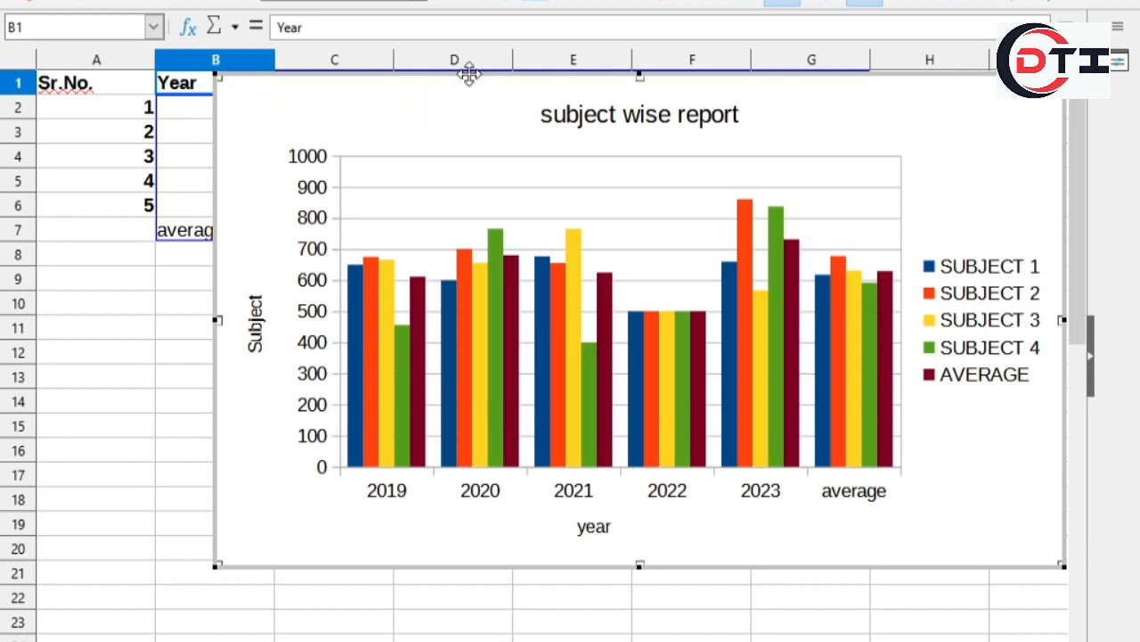
Move the chart below the data table, starting at row 11, shrink it to about five columns wide, and deselect it
{"action": "left_click_drag", "start_coordinate": [469, 74], "coordinate": [398, 270]}
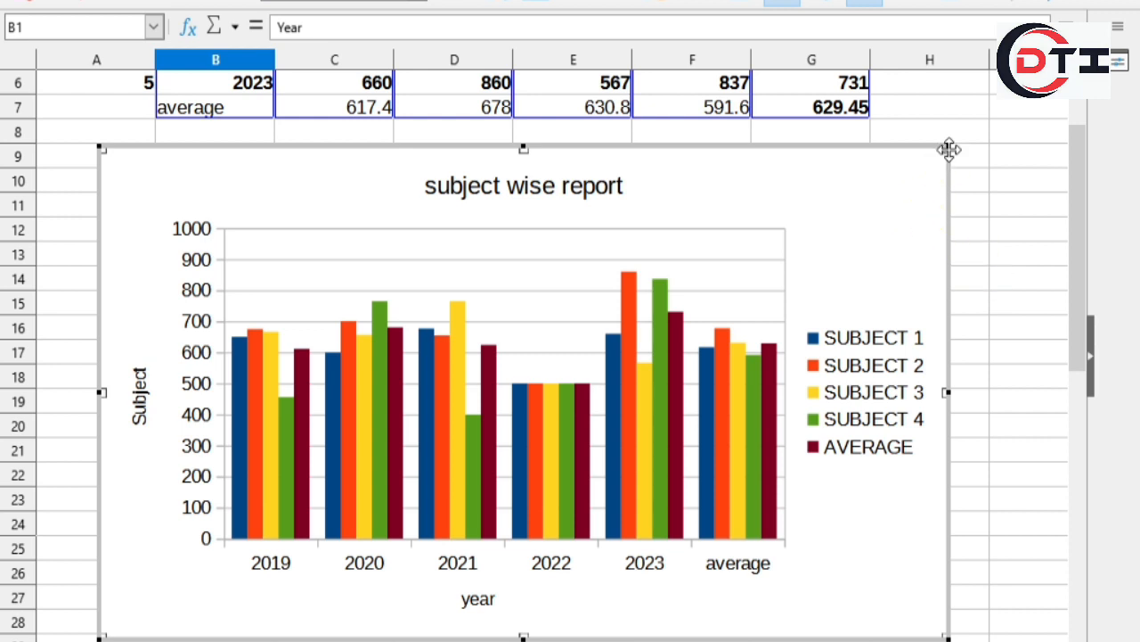
{"action": "left_click_drag", "start_coordinate": [949, 148], "coordinate": [746, 274]}
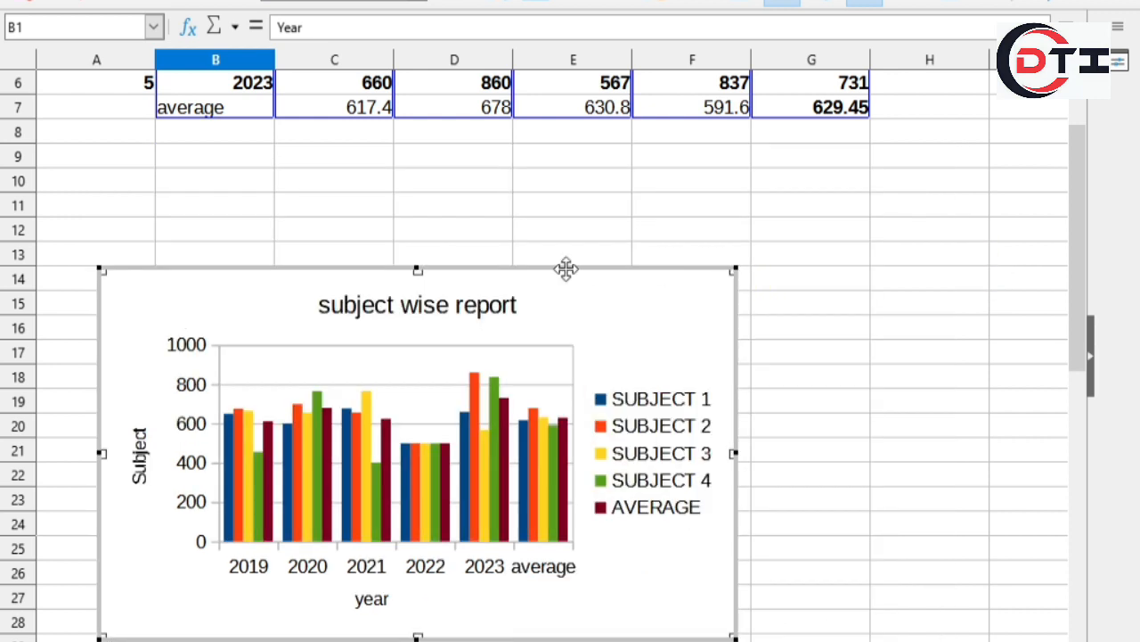
{"action": "left_click_drag", "start_coordinate": [564, 270], "coordinate": [586, 198]}
{"action": "left_click", "coordinate": [822, 260]}
{"action": "scroll", "coordinate": [822, 261], "scroll_direction": "up", "scroll_amount": 2}
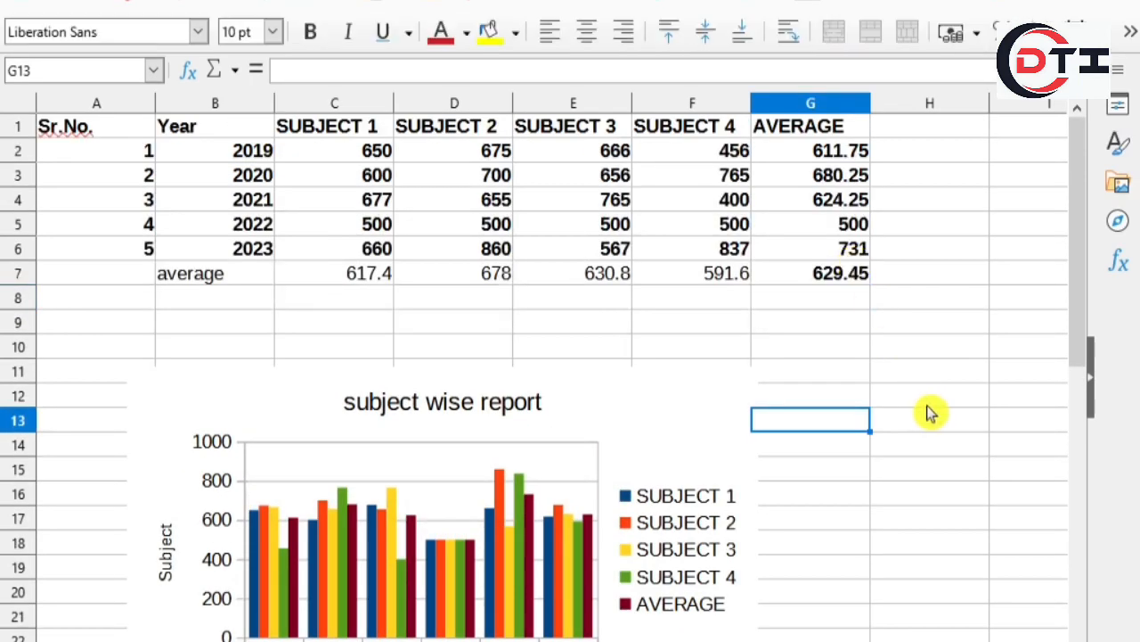
{"action": "left_click", "coordinate": [929, 370]}
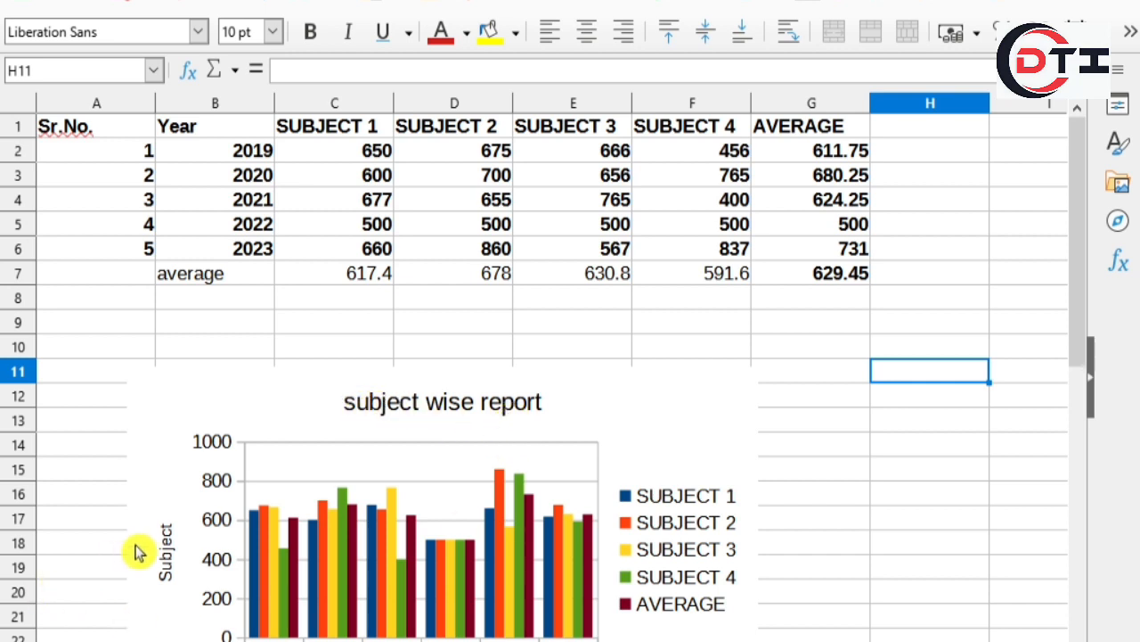
Compare the 2022 subject values in C5:F5 with the 2022 columns in the chart
{"action": "scroll", "coordinate": [163, 547], "scroll_direction": "down", "scroll_amount": 2}
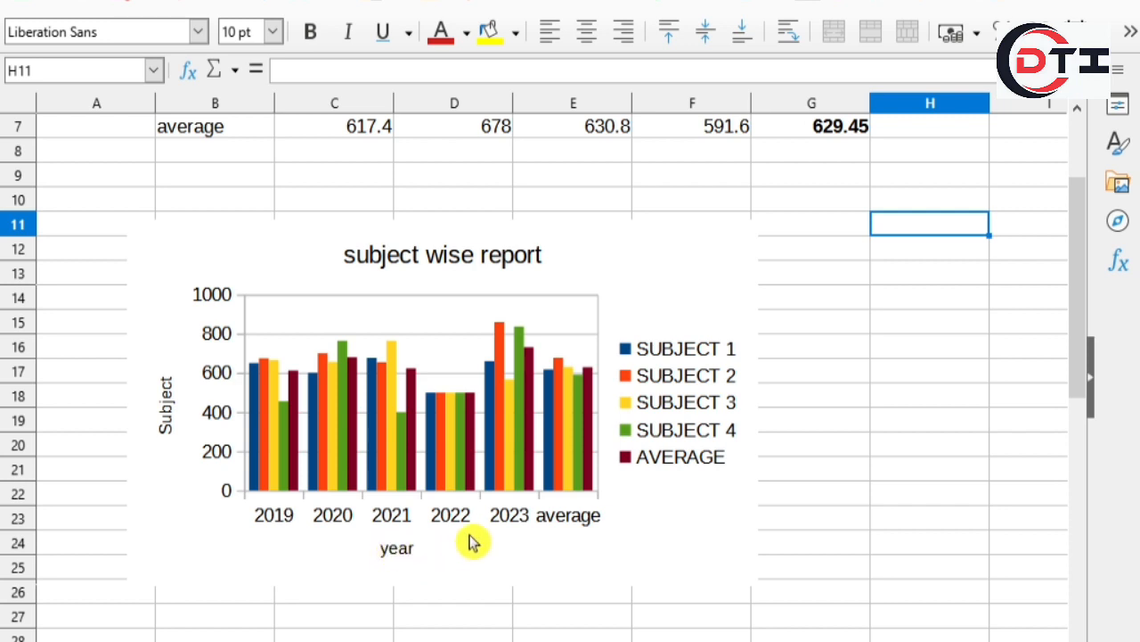
{"action": "scroll", "coordinate": [684, 500], "scroll_direction": "up", "scroll_amount": 1}
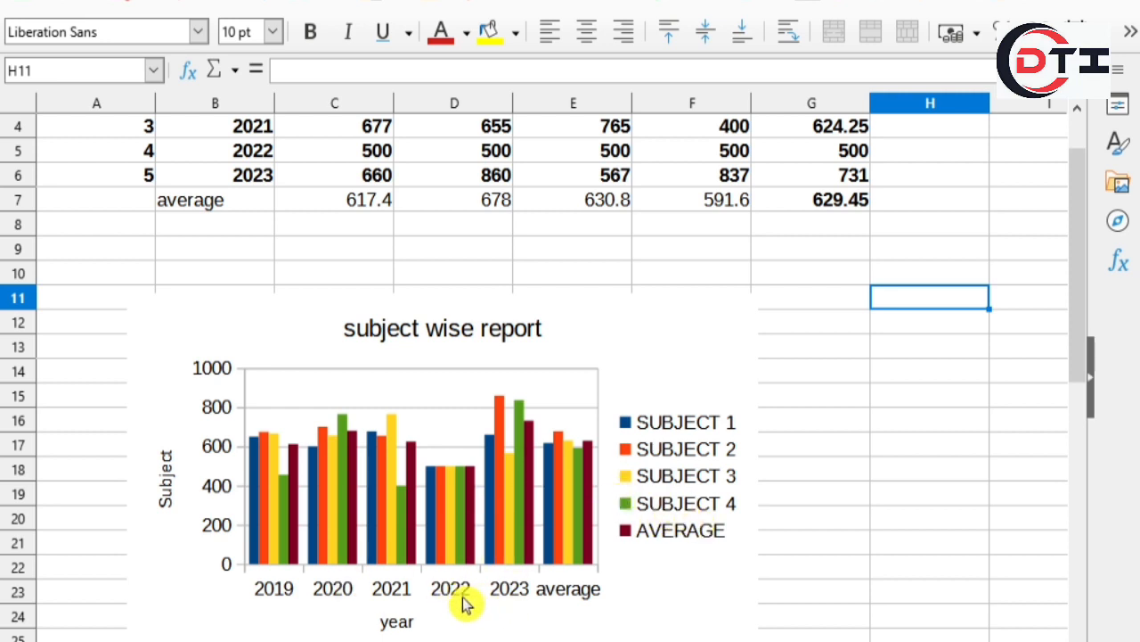
{"action": "scroll", "coordinate": [383, 285], "scroll_direction": "up", "scroll_amount": 1}
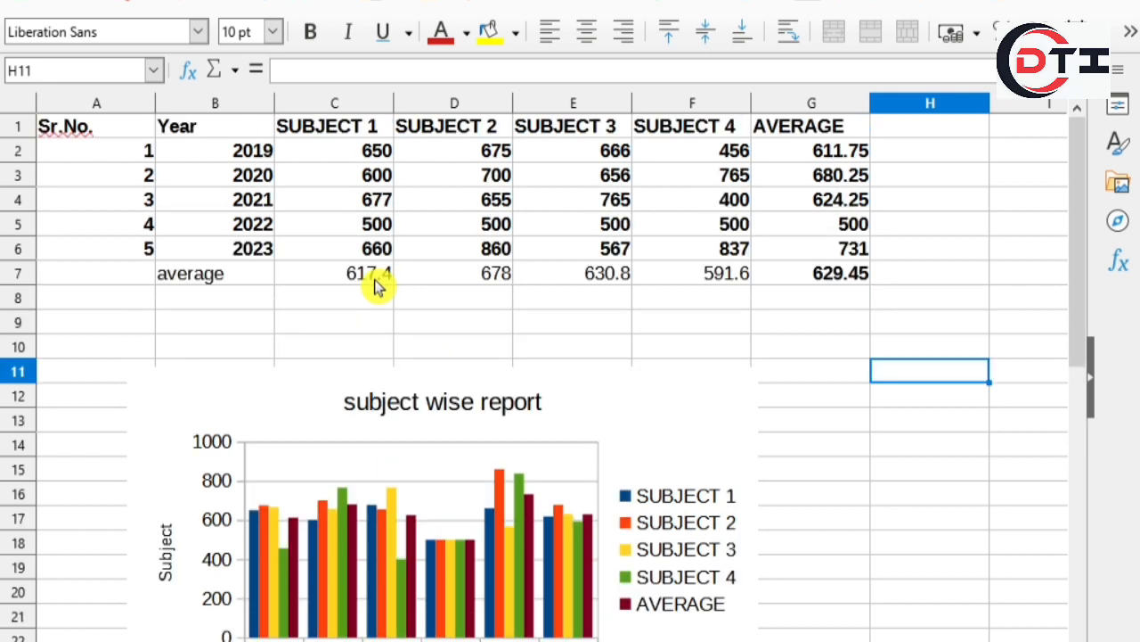
{"action": "left_click_drag", "start_coordinate": [326, 230], "coordinate": [669, 223]}
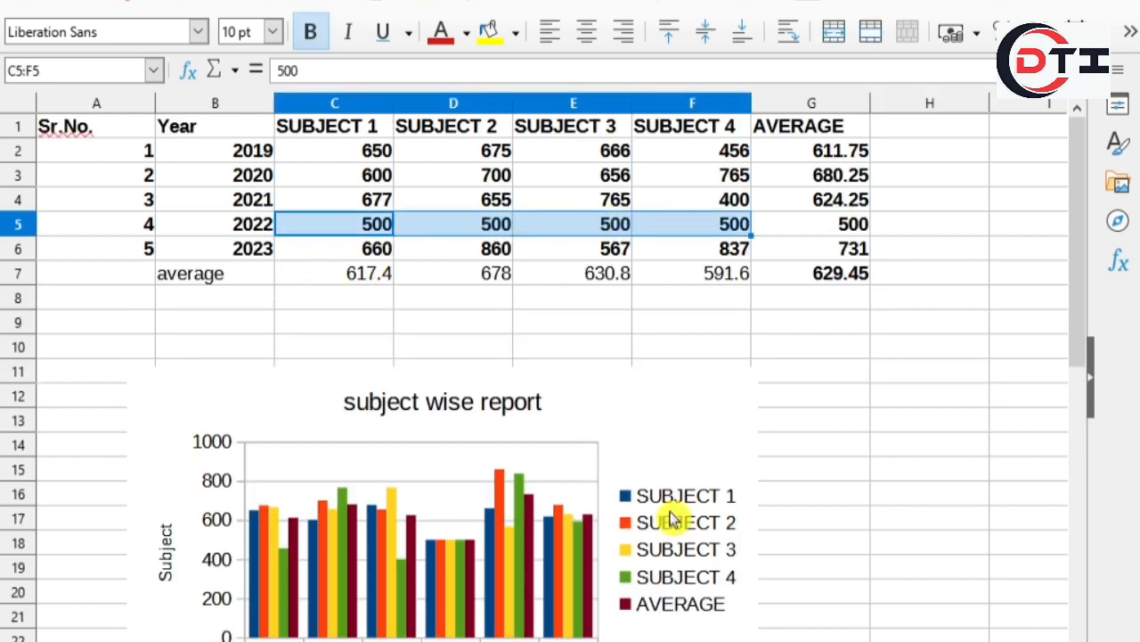
{"action": "scroll", "coordinate": [444, 553], "scroll_direction": "down", "scroll_amount": 1}
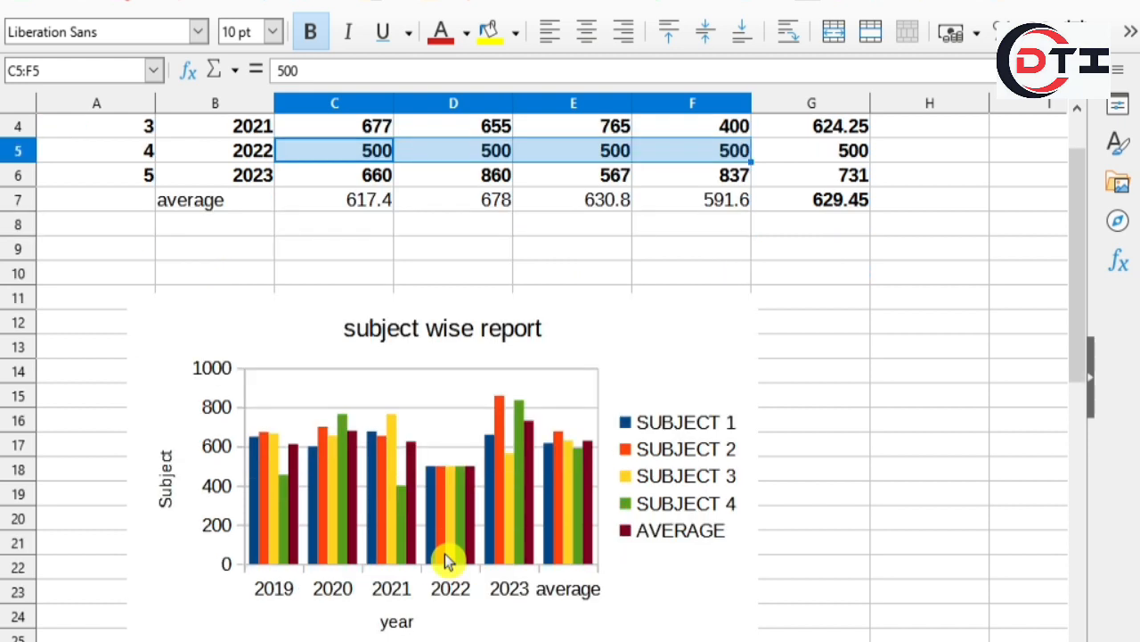
{"action": "left_click", "coordinate": [450, 523]}
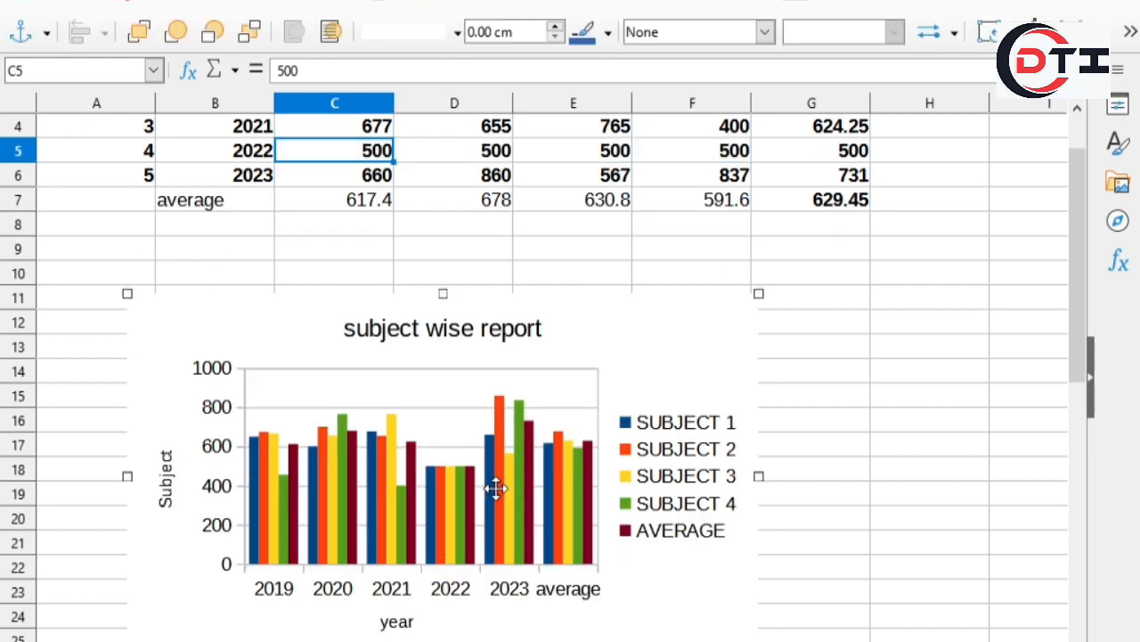